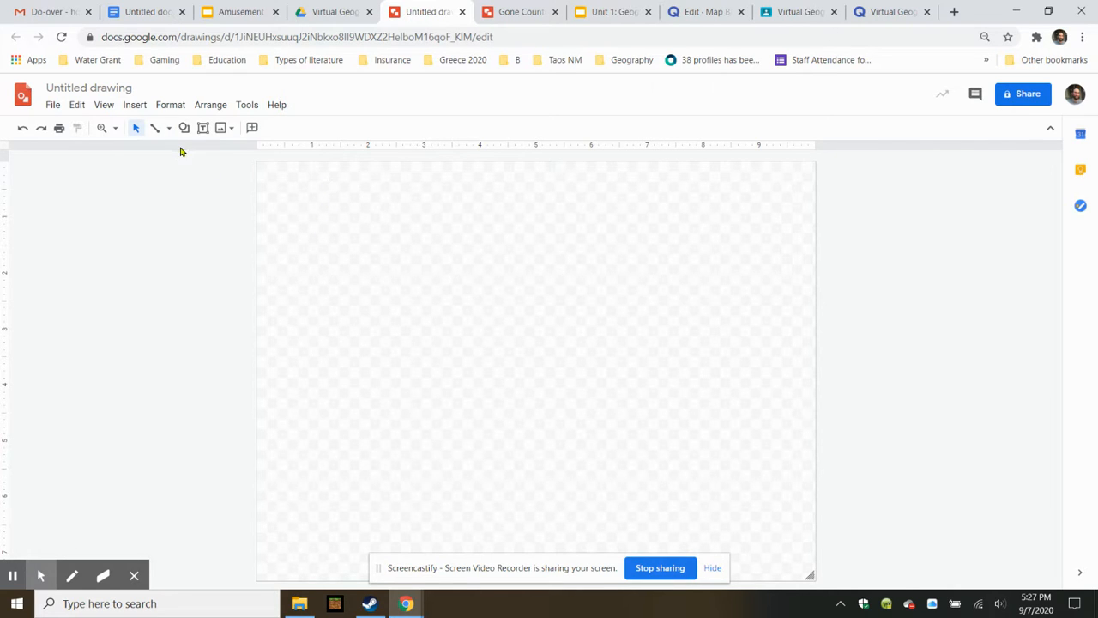
- Search the web for images of "Fish roller coaster" and insert the first result, the orange fish-headed coaster, into the drawing
{"action": "left_click", "coordinate": [133, 104]}
{"action": "mouse_move", "coordinate": [219, 132]}
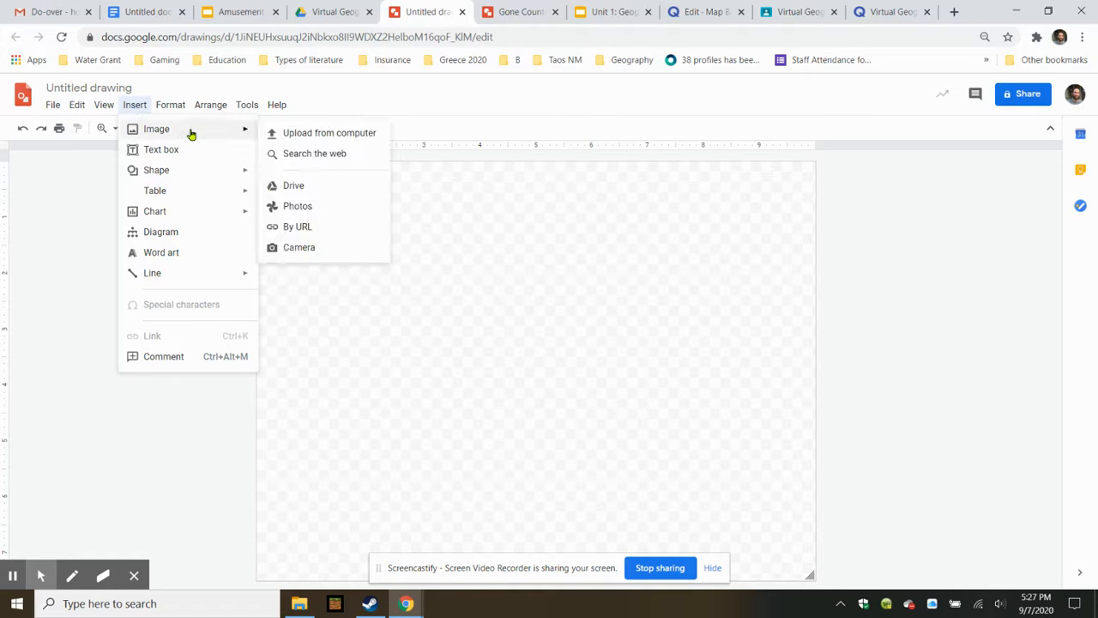
{"action": "left_click", "coordinate": [349, 155]}
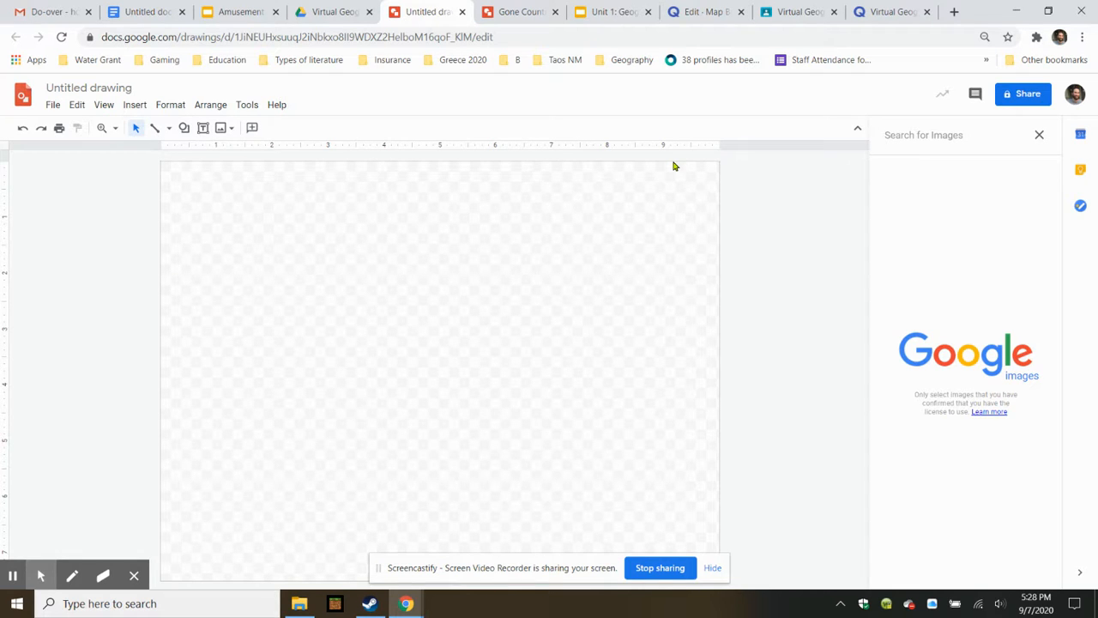
{"action": "type", "text": "Fish roller"}
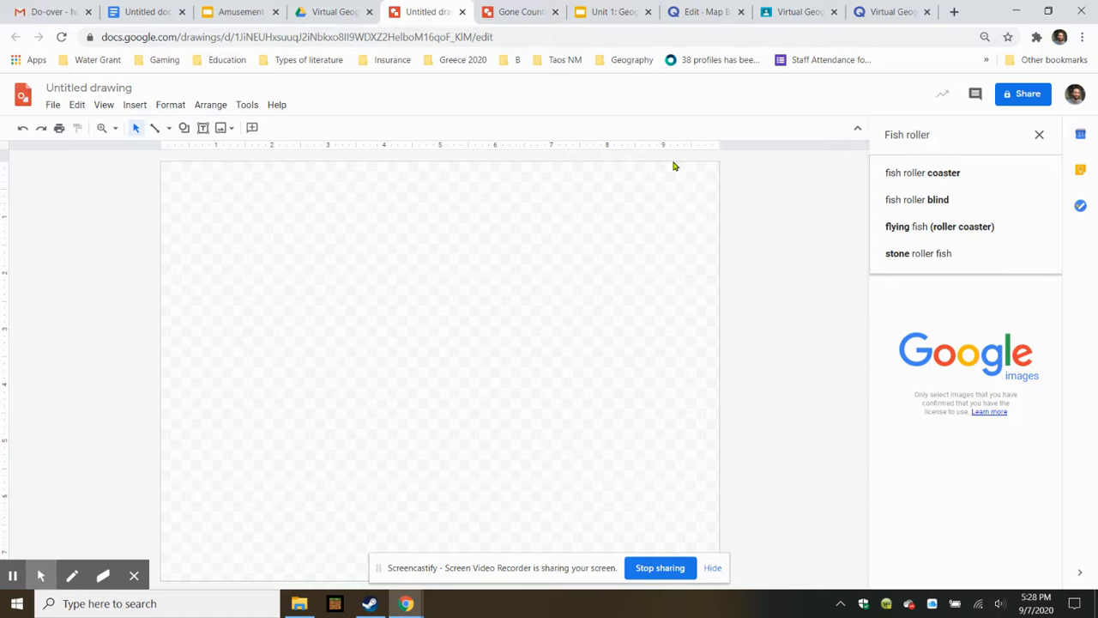
{"action": "type", "text": " coaster"}
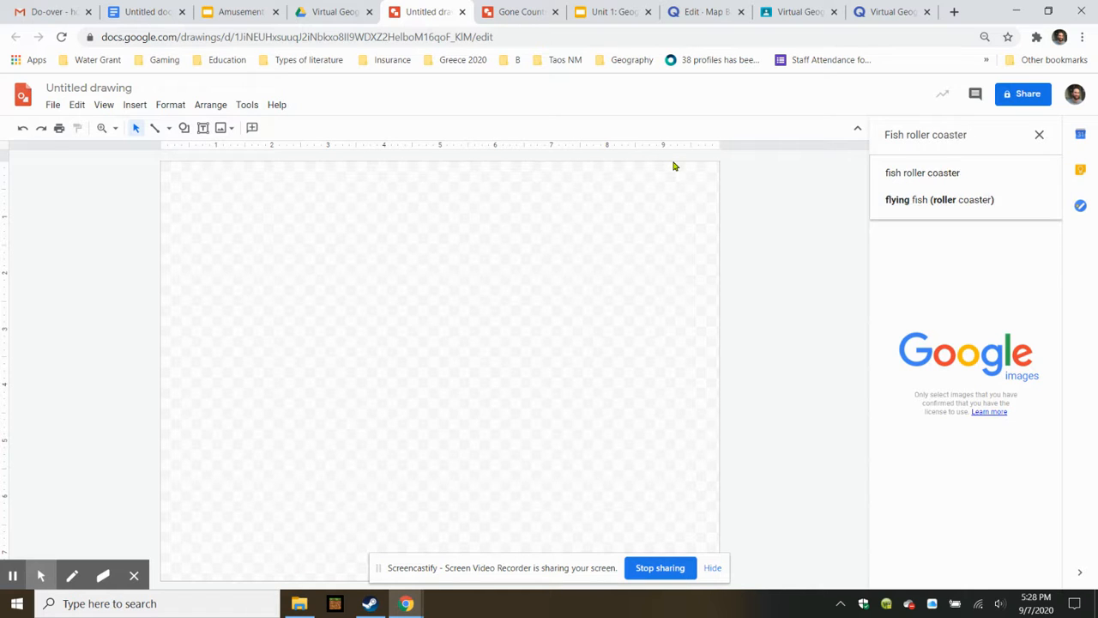
{"action": "key", "text": "Return"}
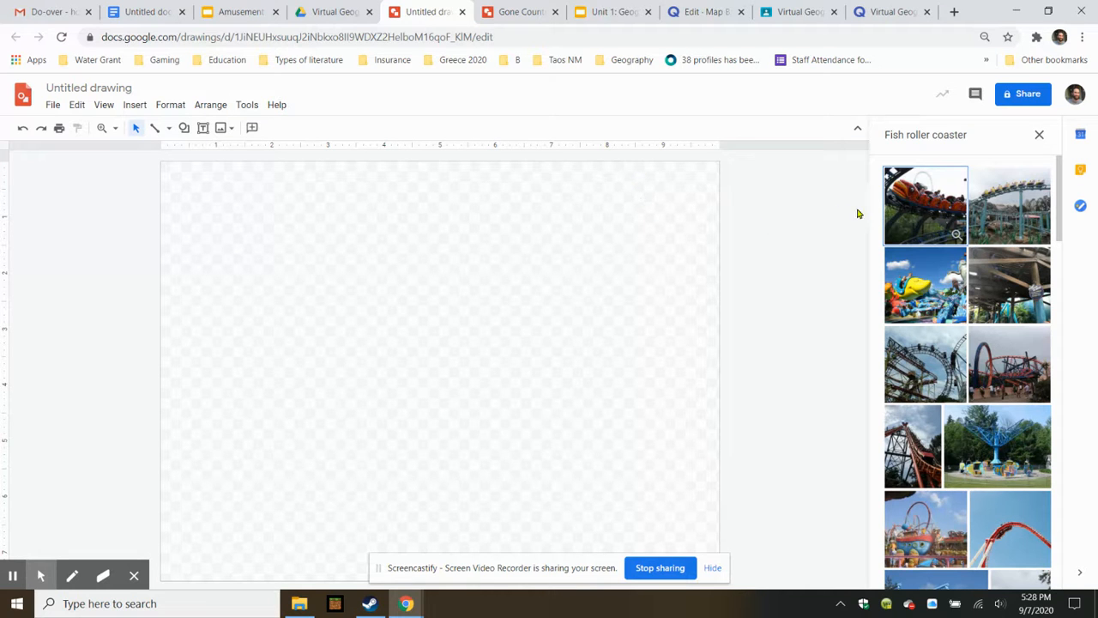
{"action": "left_click", "coordinate": [931, 202]}
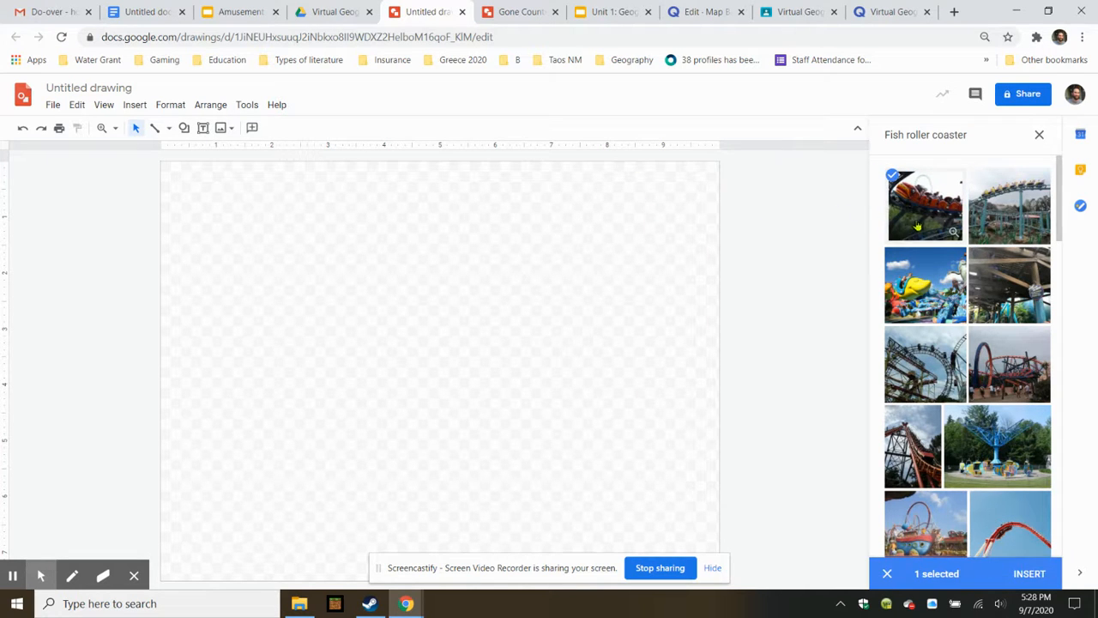
{"action": "left_click", "coordinate": [1029, 573]}
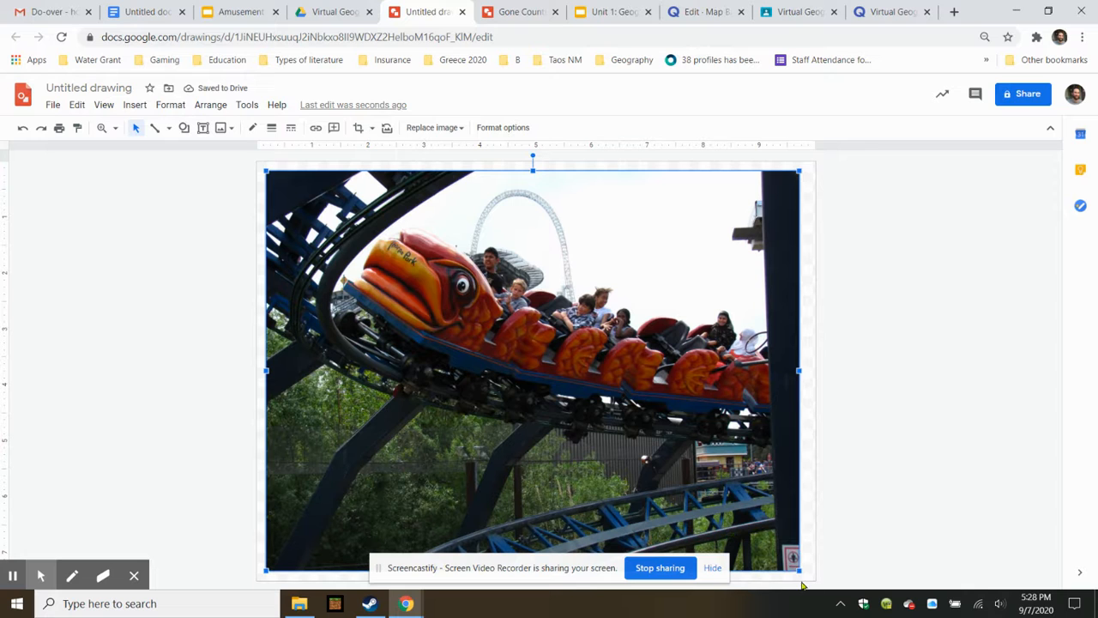
- Shrink the roller coaster image to a thumbnail about 1.3 inches wide and place it near the canvas's upper-left corner
{"action": "left_click_drag", "start_coordinate": [798, 571], "coordinate": [345, 239]}
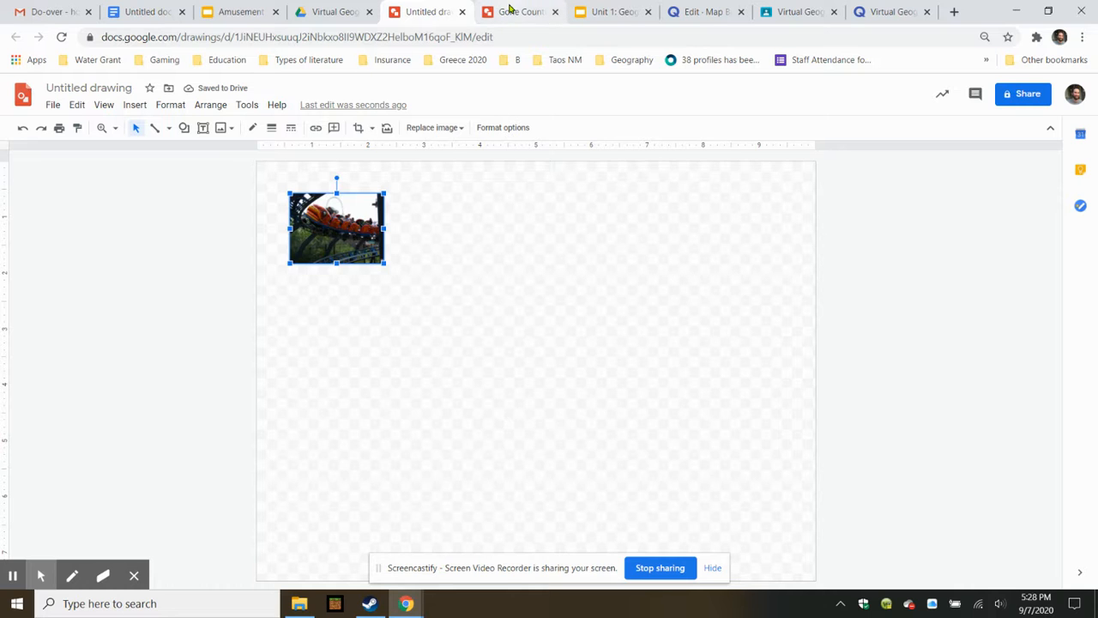
{"action": "left_click", "coordinate": [508, 12]}
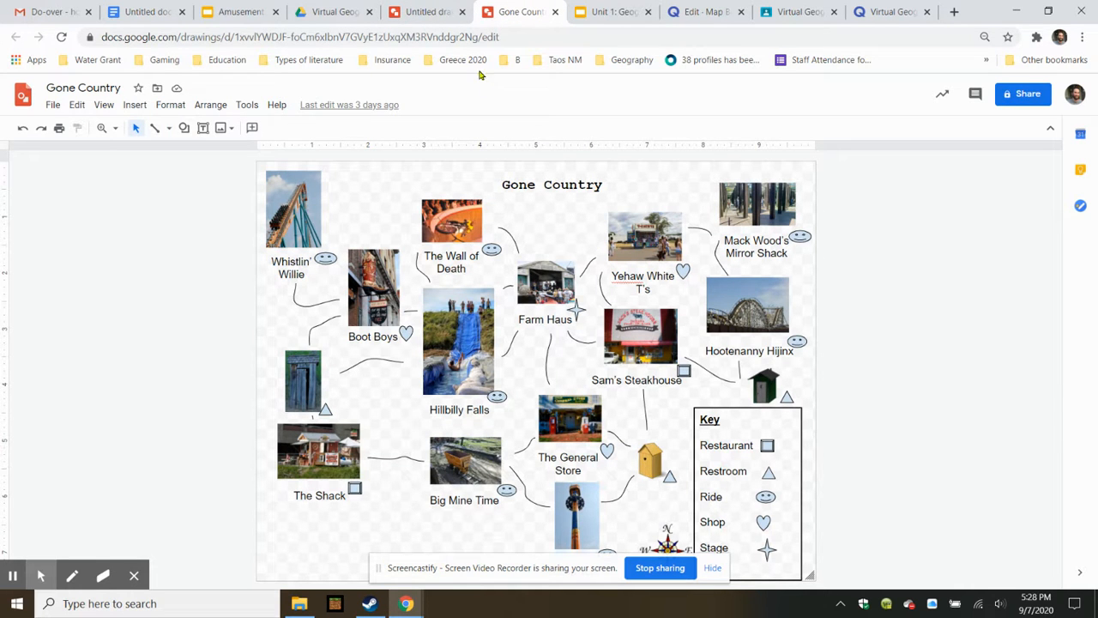
{"action": "left_click", "coordinate": [433, 11]}
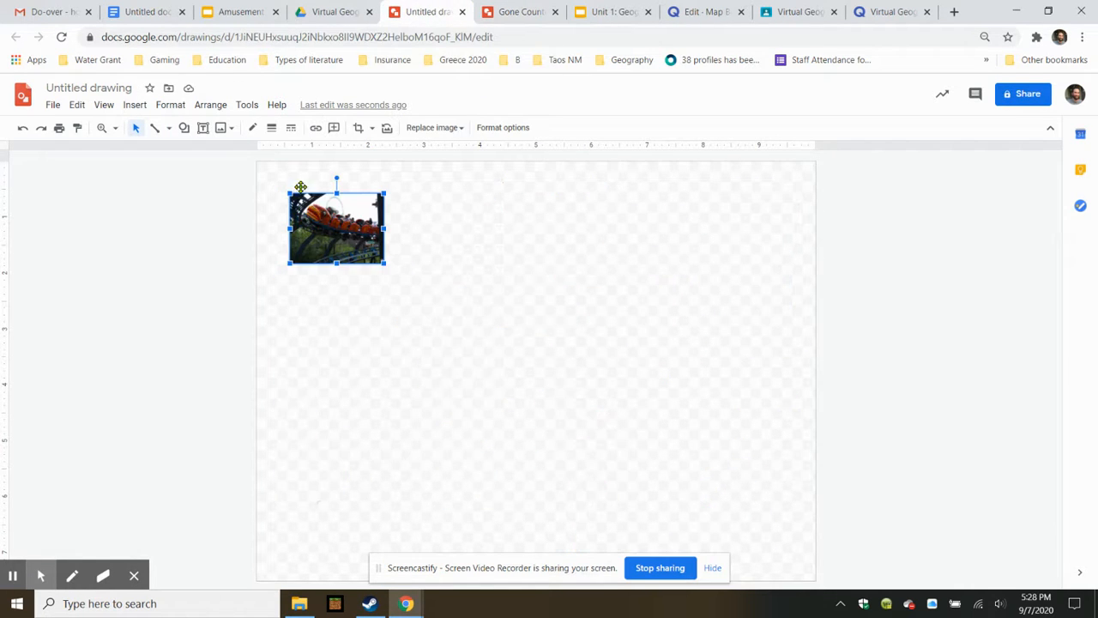
{"action": "left_click", "coordinate": [289, 194]}
{"action": "left_click_drag", "start_coordinate": [289, 194], "coordinate": [309, 208]}
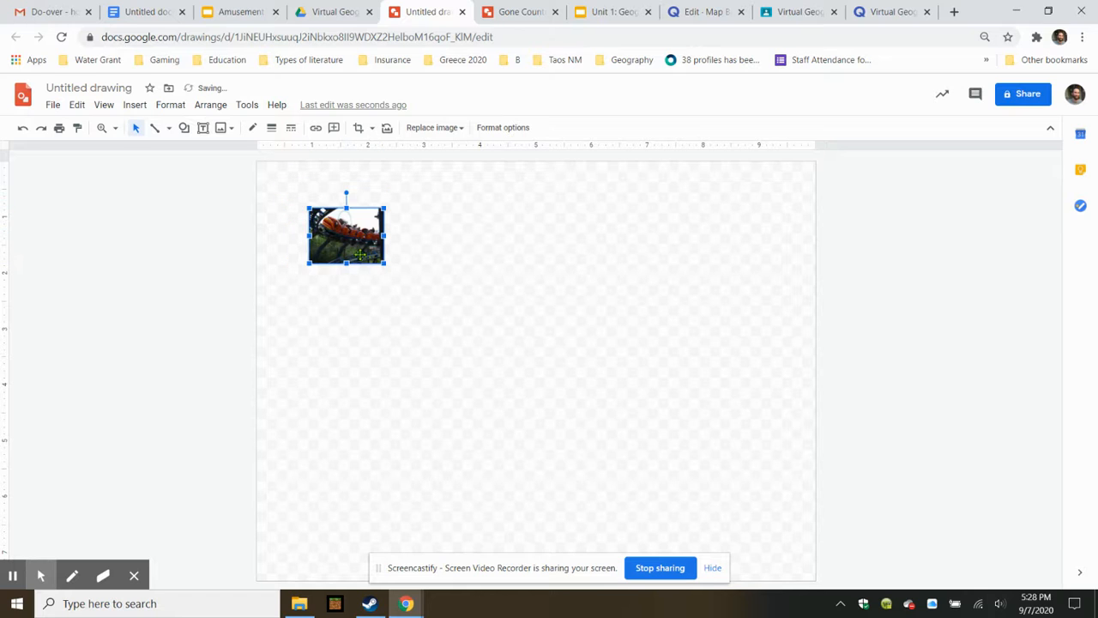
{"action": "left_click_drag", "start_coordinate": [360, 254], "coordinate": [330, 228]}
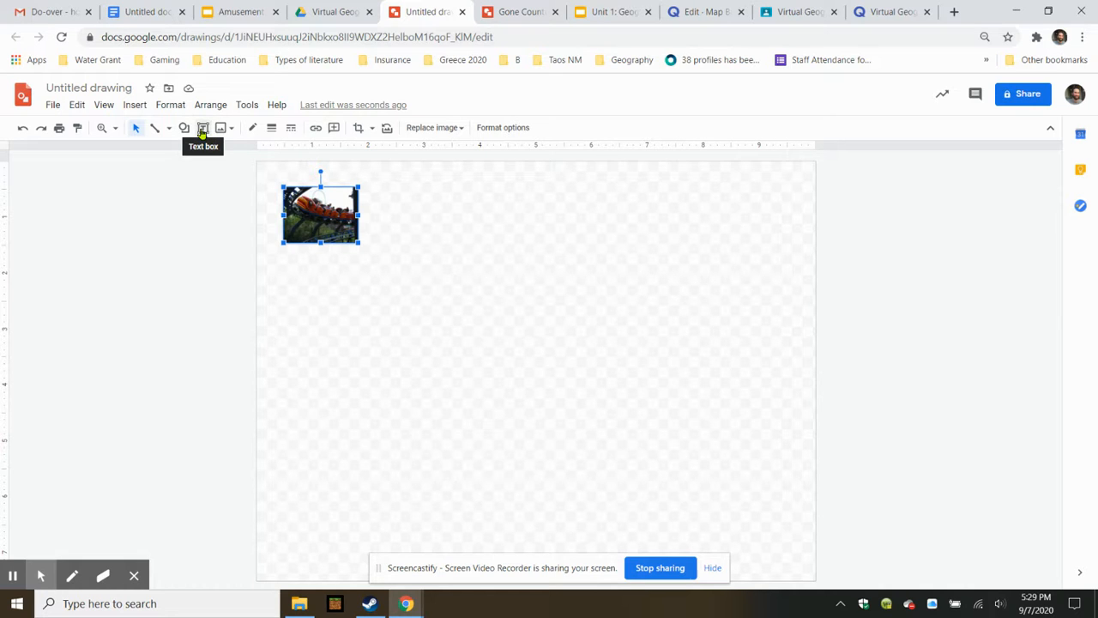
- Add a text box directly below the roller coaster image reading "Funny Fish Flume" and centre its text
{"action": "left_click", "coordinate": [139, 105]}
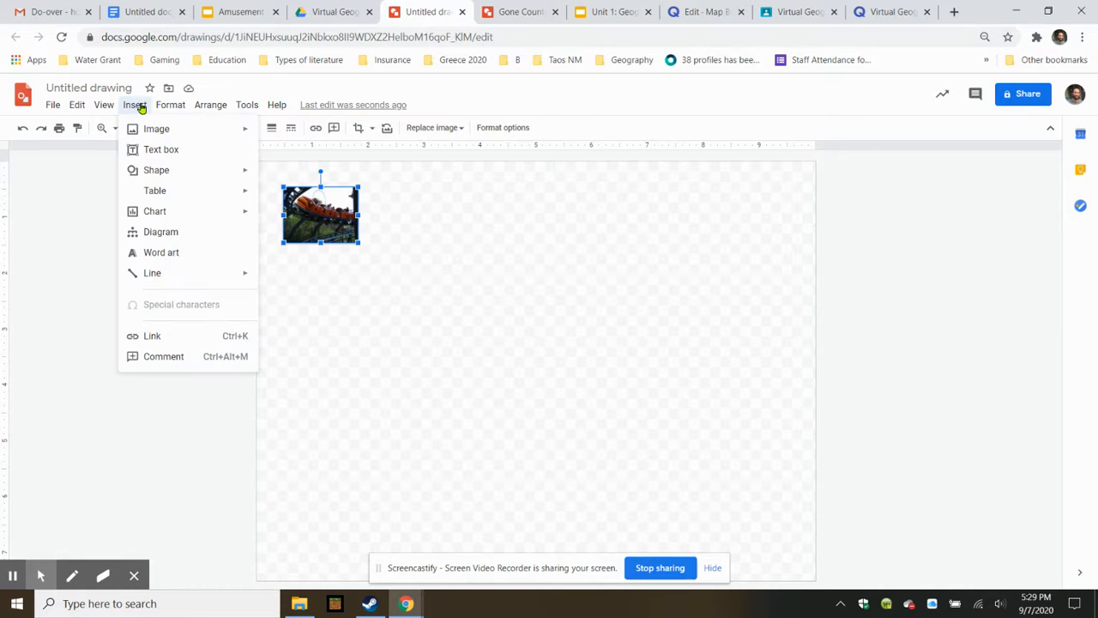
{"action": "left_click", "coordinate": [167, 152]}
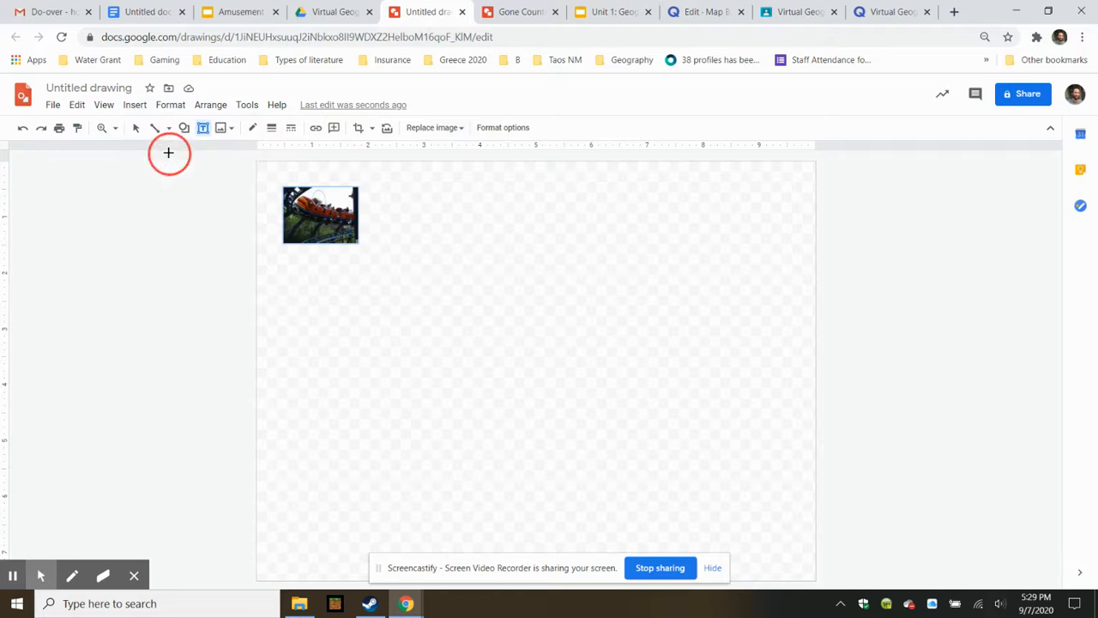
{"action": "left_click_drag", "start_coordinate": [266, 249], "coordinate": [380, 276]}
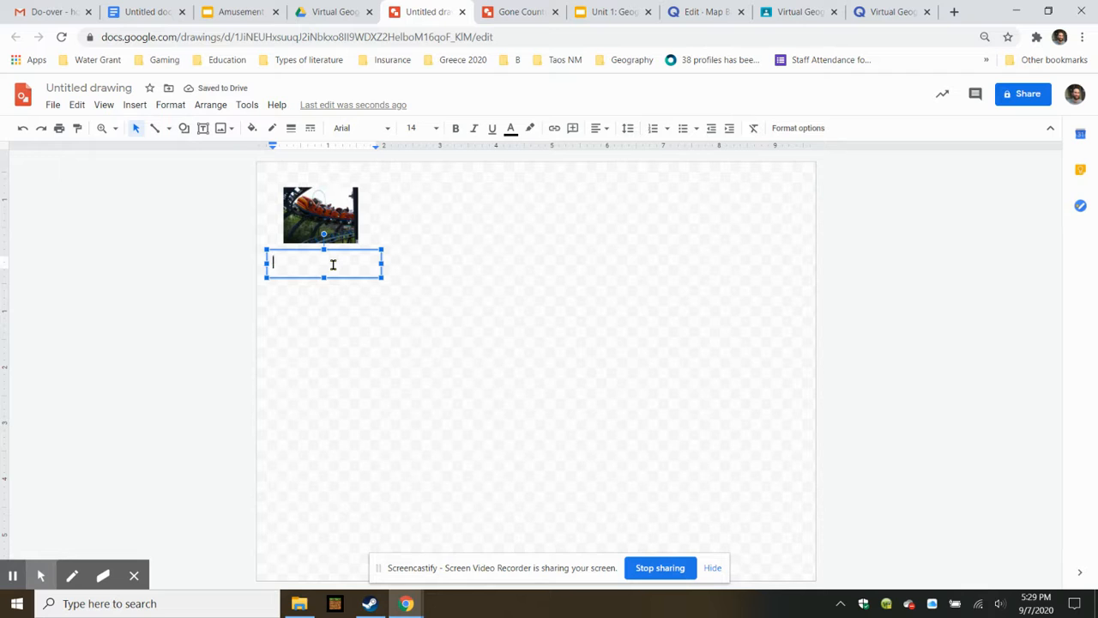
{"action": "type", "text": "Funny Fish Flume"}
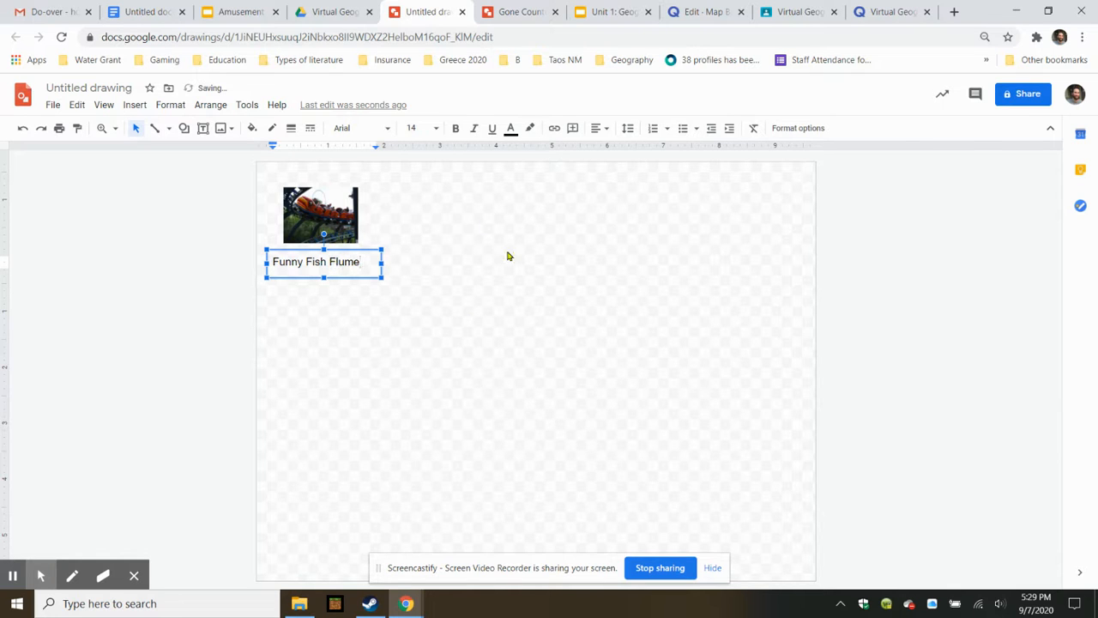
{"action": "left_click", "coordinate": [607, 130]}
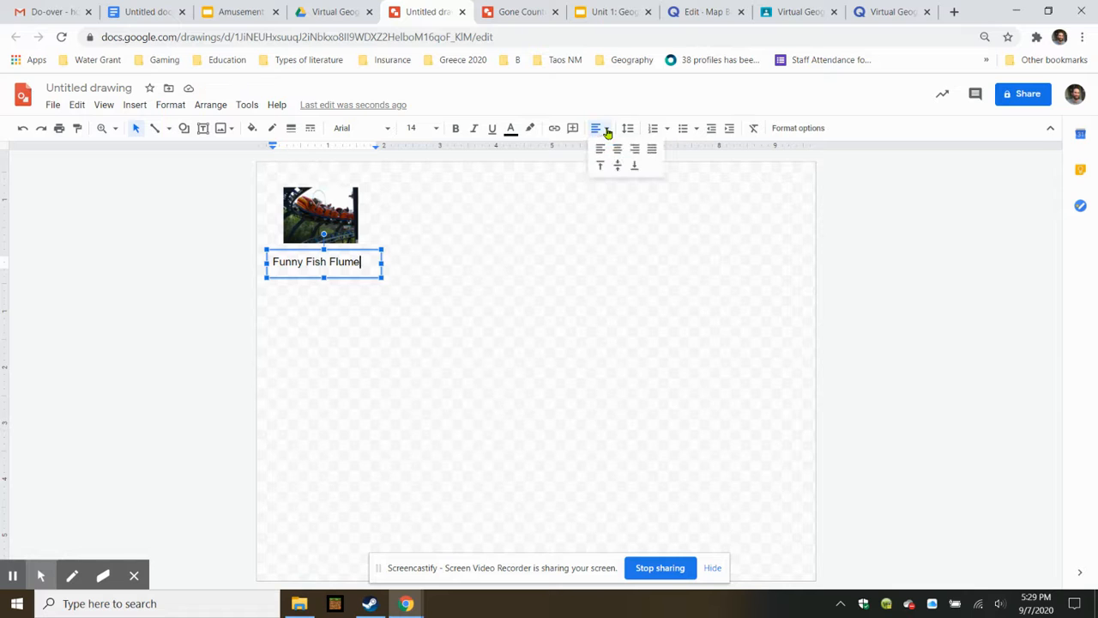
{"action": "left_click", "coordinate": [618, 150]}
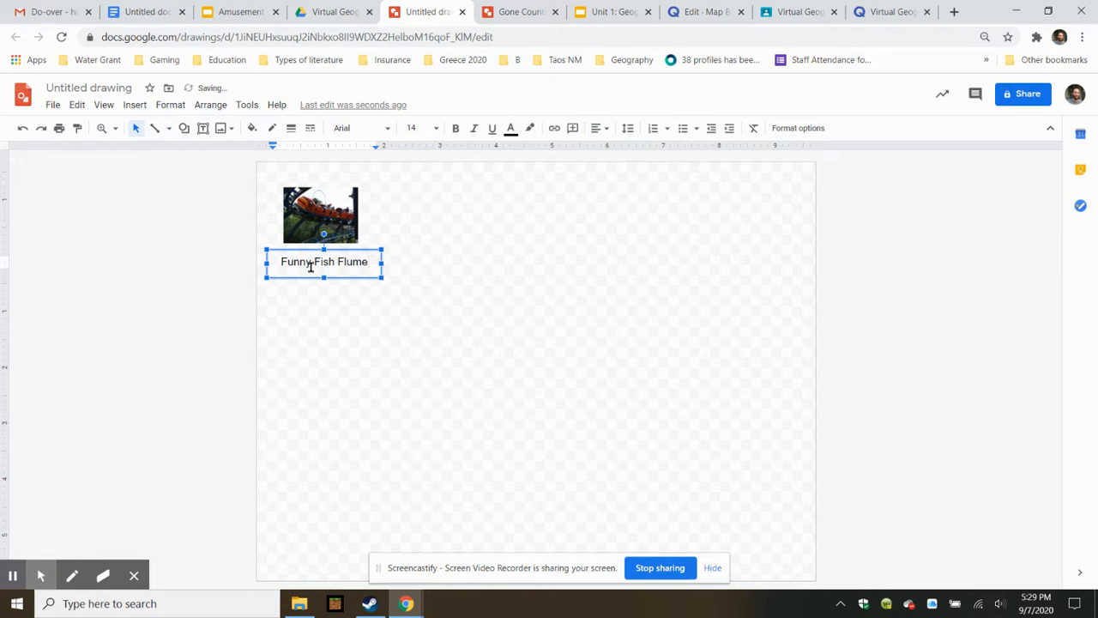
- Make the "Funny Fish Flume" label bold and set its font to Calibri
{"action": "triple_click", "coordinate": [362, 261]}
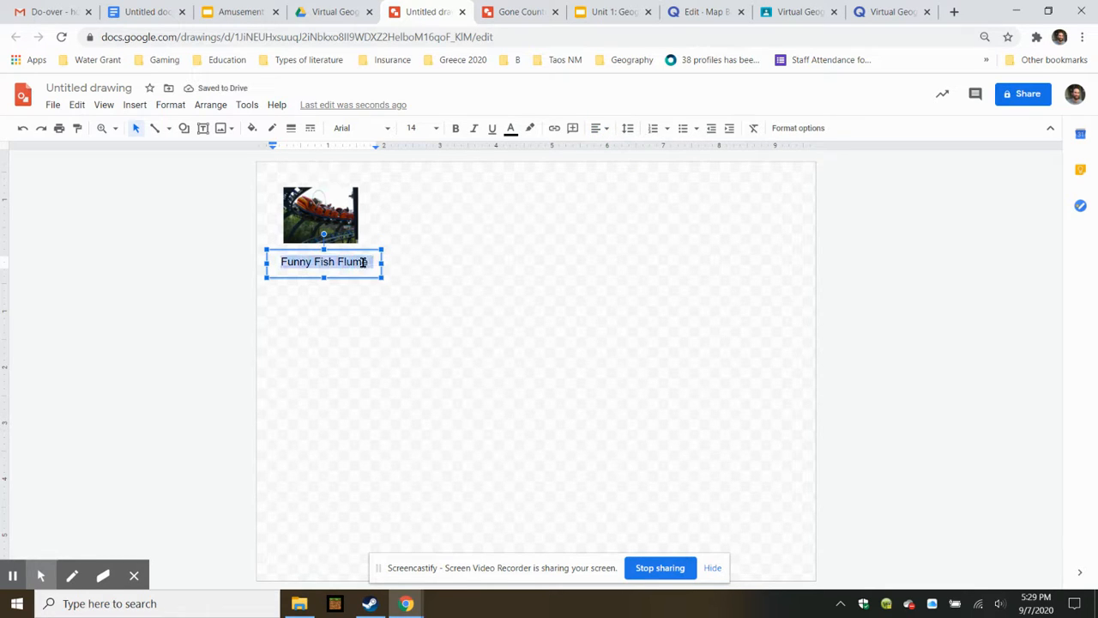
{"action": "left_click", "coordinate": [455, 134]}
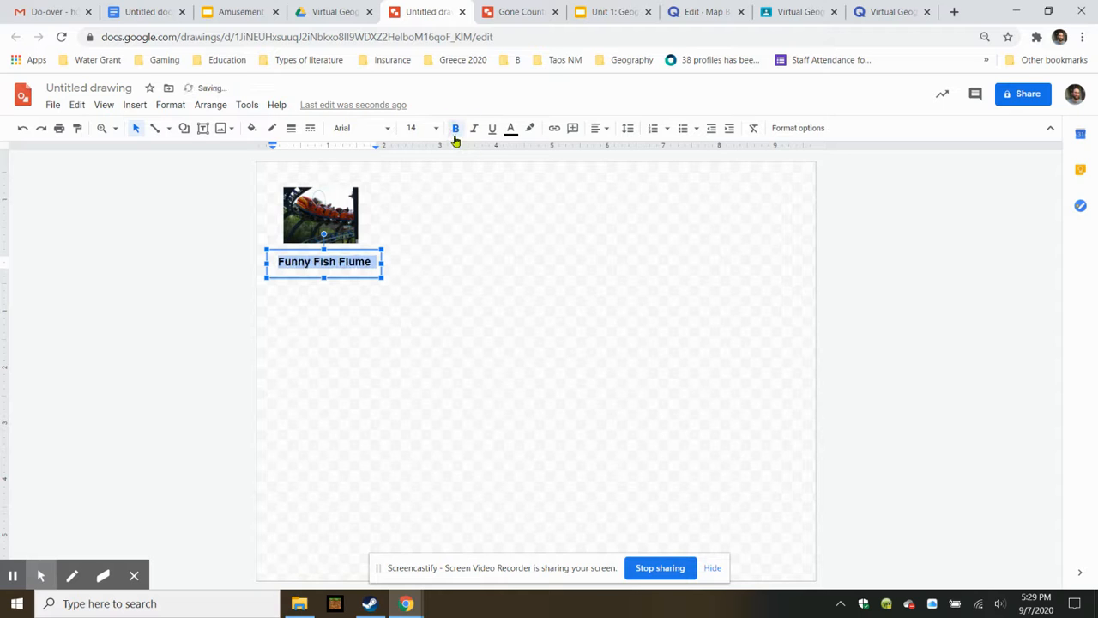
{"action": "left_click", "coordinate": [386, 130]}
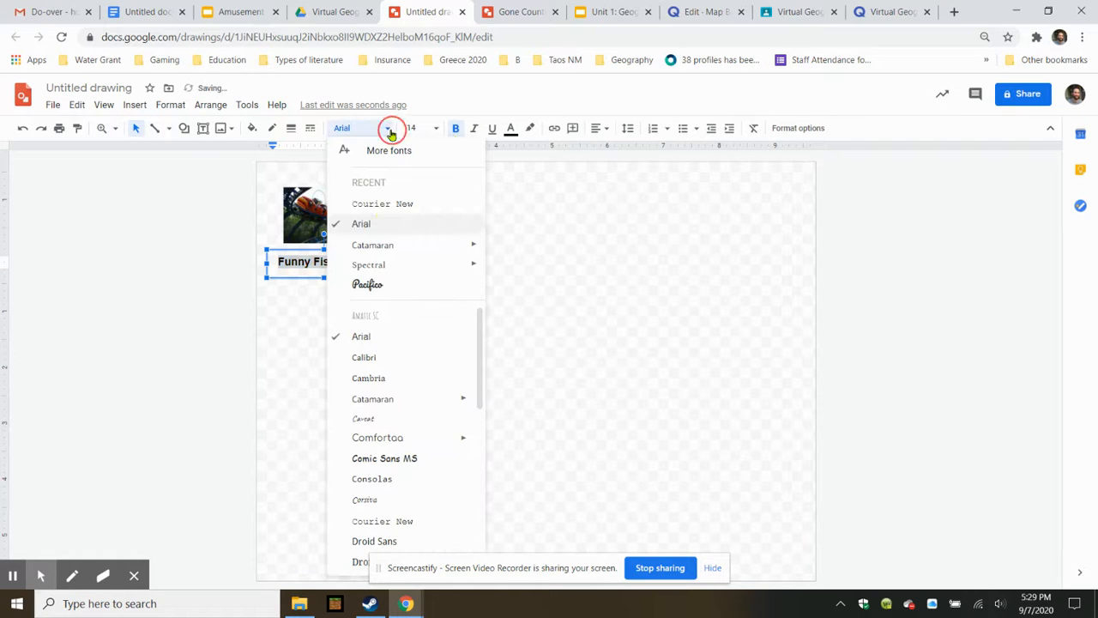
{"action": "left_click", "coordinate": [400, 286]}
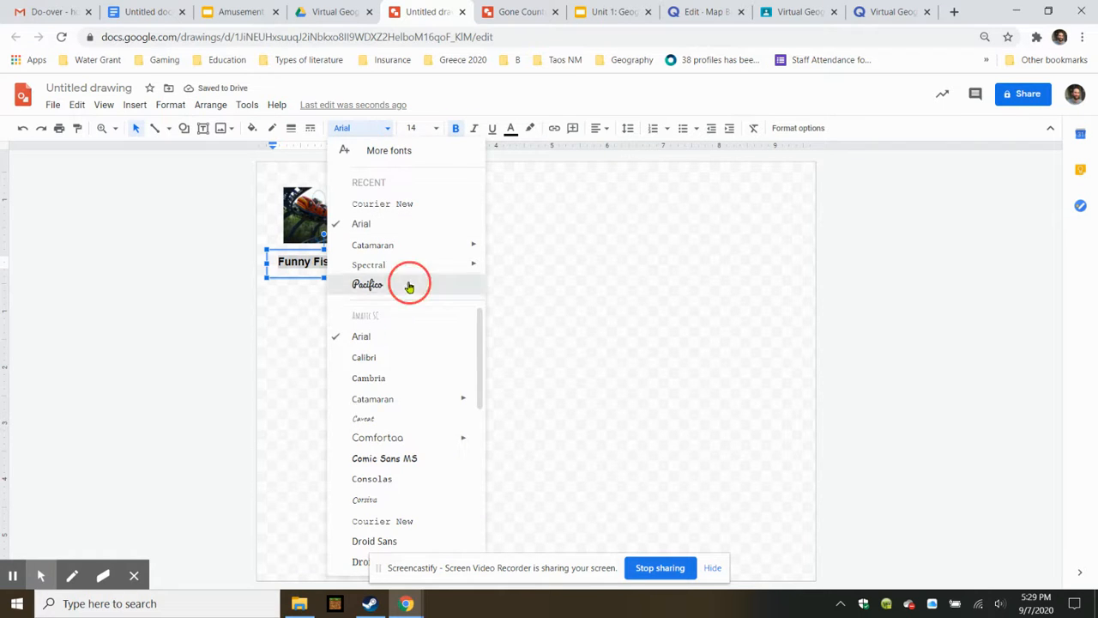
{"action": "left_click", "coordinate": [388, 130]}
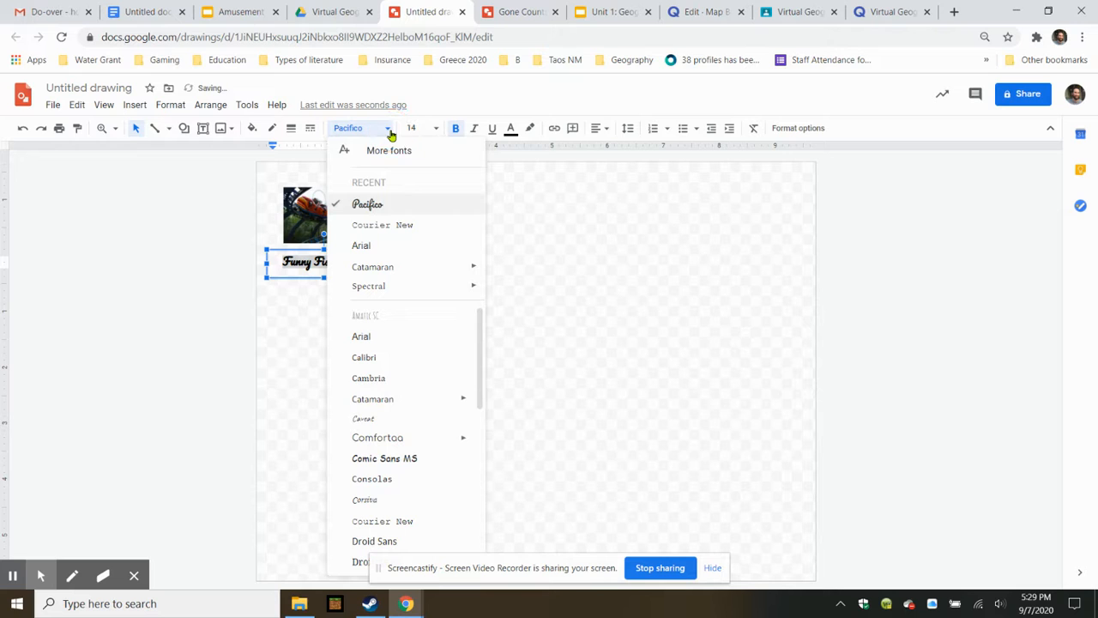
{"action": "left_click", "coordinate": [421, 356]}
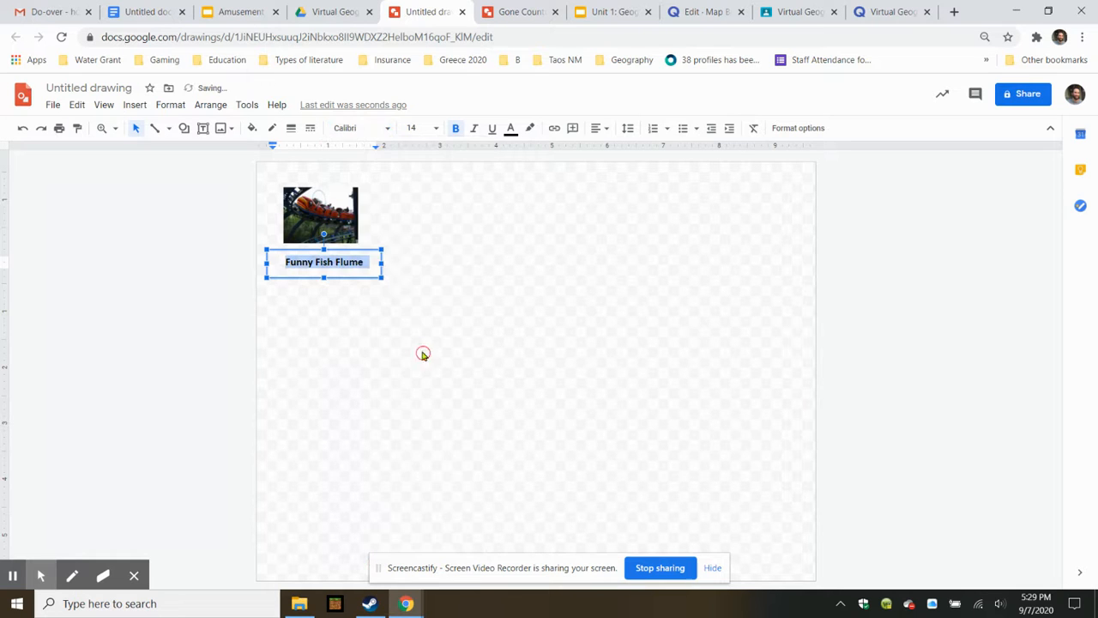
{"action": "left_click", "coordinate": [425, 257]}
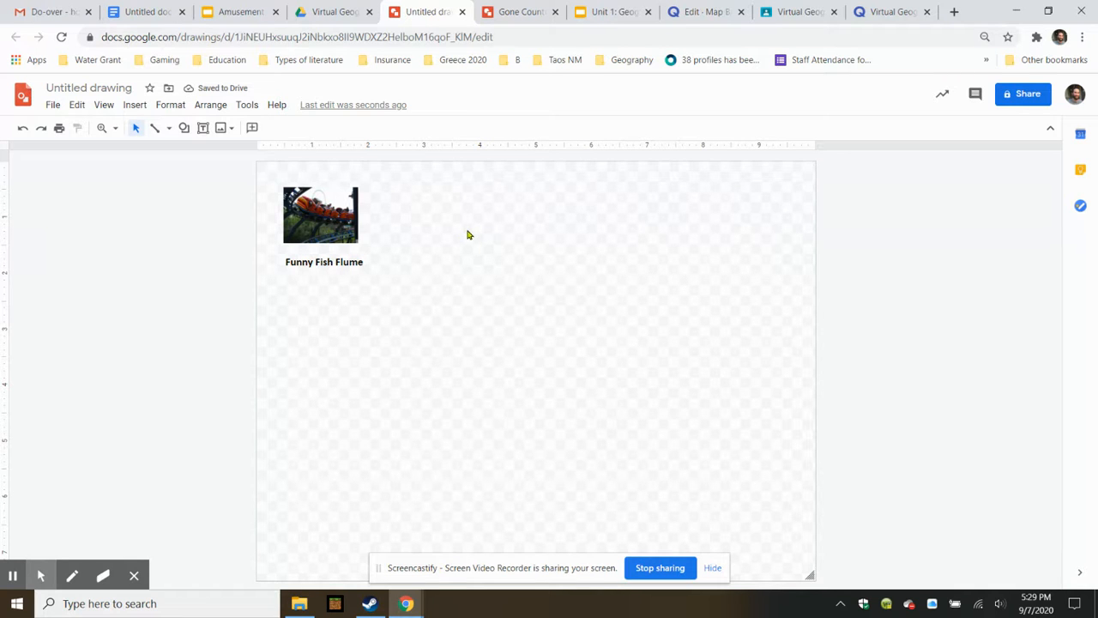
- Check the Gone Country example map, and draw a small smiley face shape beside the roller coaster image's lower-right corner
{"action": "left_click", "coordinate": [512, 10]}
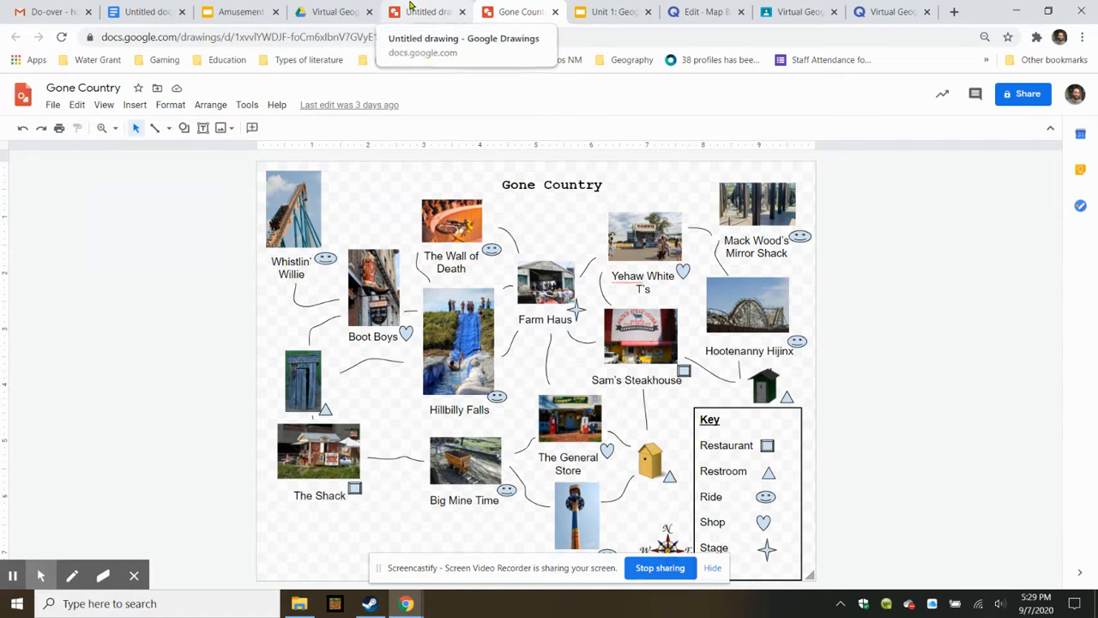
{"action": "left_click", "coordinate": [411, 9]}
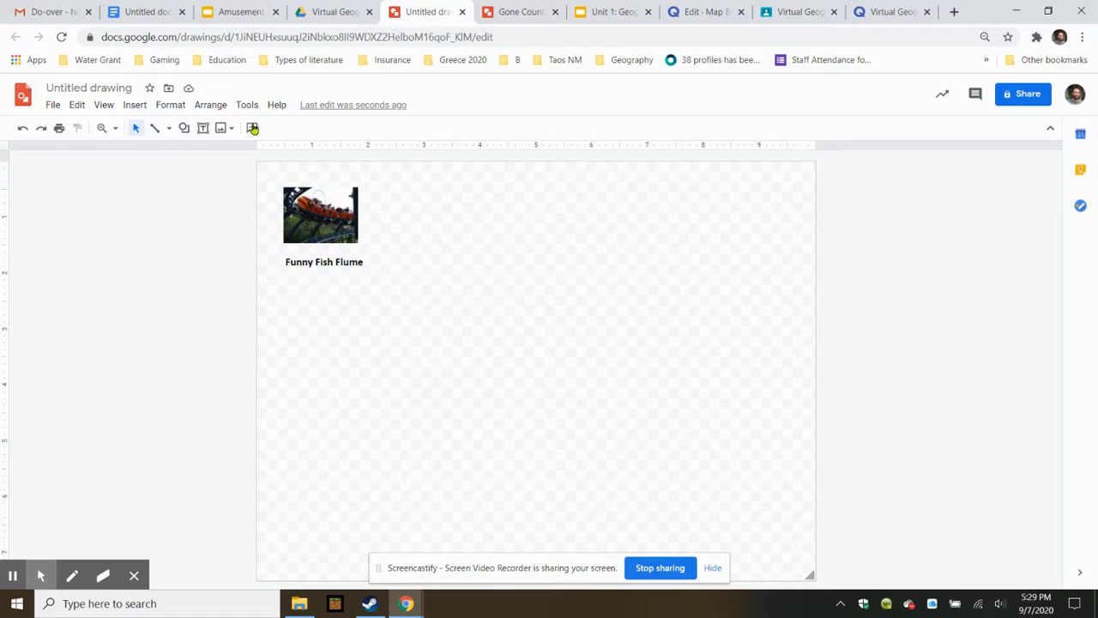
{"action": "left_click", "coordinate": [135, 107]}
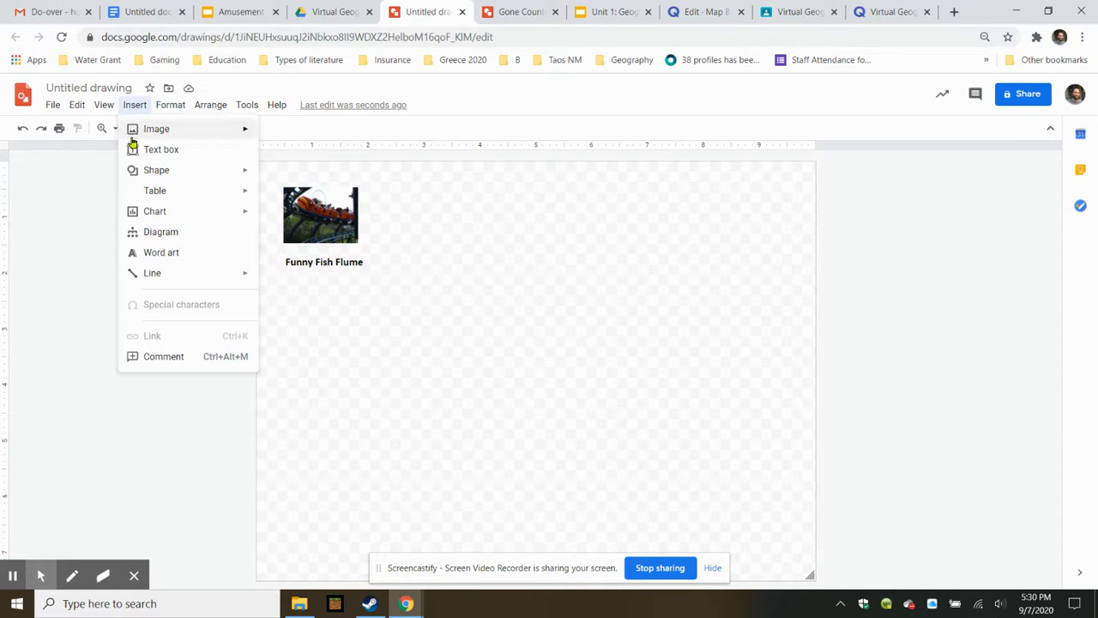
{"action": "mouse_move", "coordinate": [175, 174]}
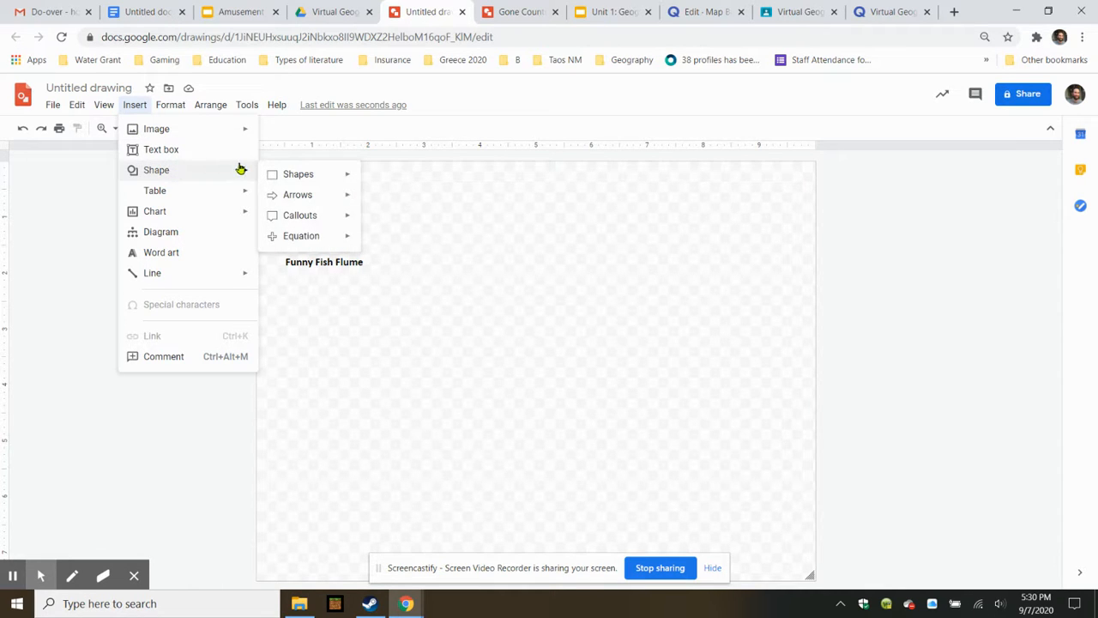
{"action": "mouse_move", "coordinate": [315, 177]}
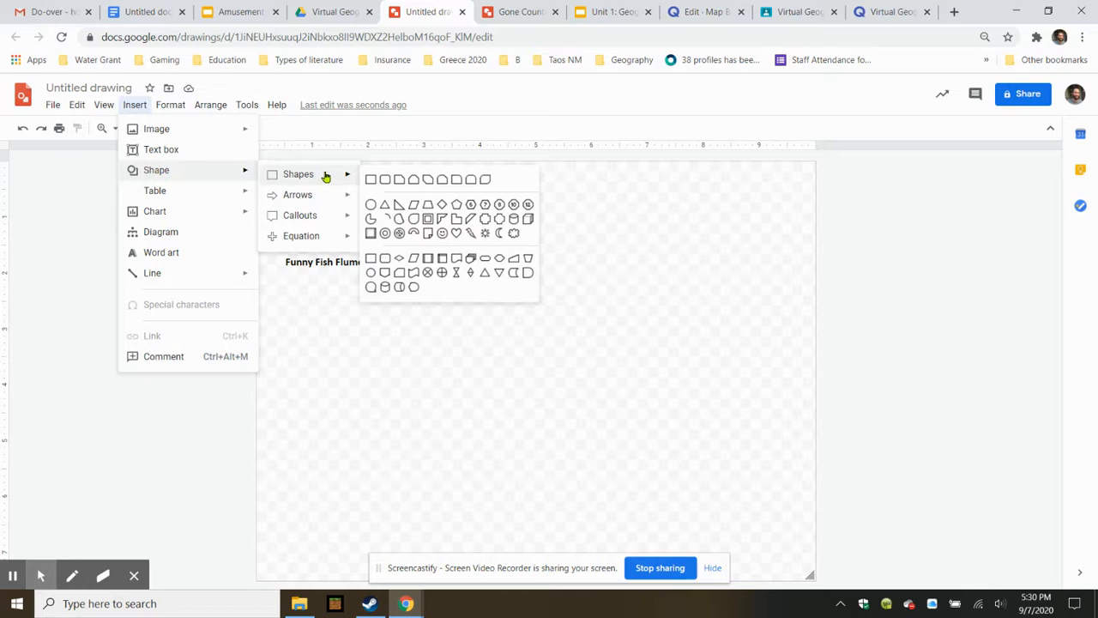
{"action": "mouse_move", "coordinate": [326, 199]}
{"action": "mouse_move", "coordinate": [326, 218]}
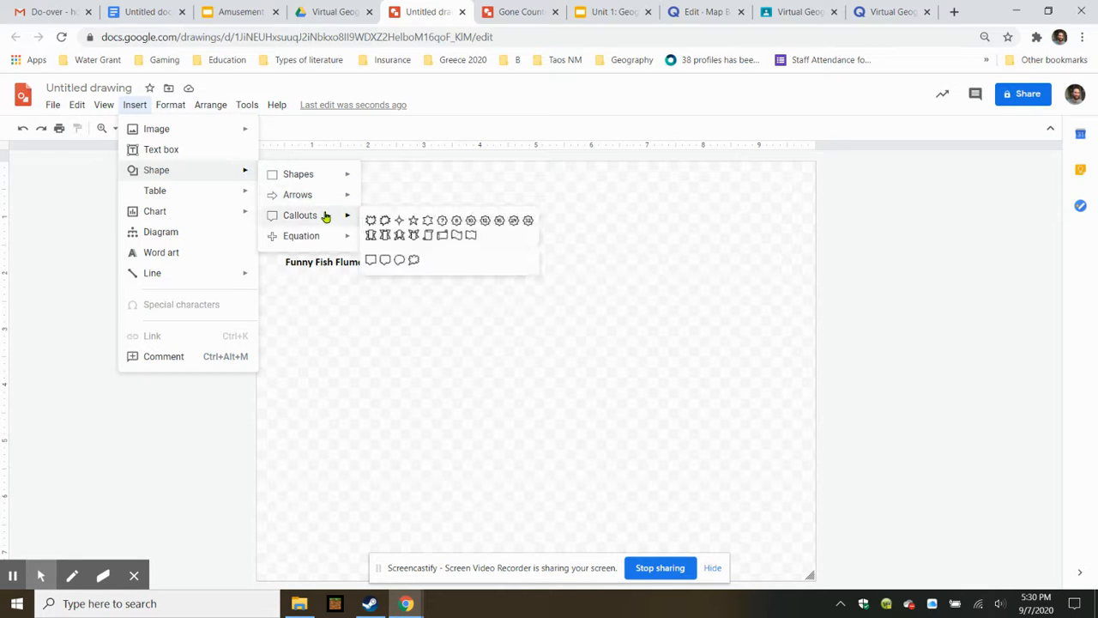
{"action": "mouse_move", "coordinate": [316, 240]}
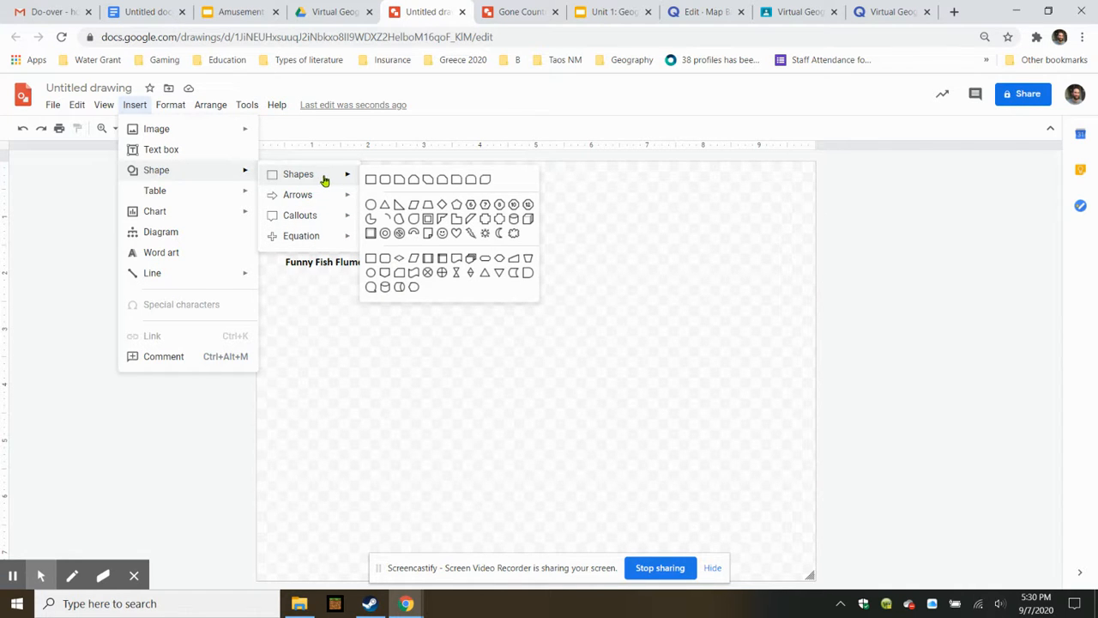
{"action": "left_click", "coordinate": [442, 235]}
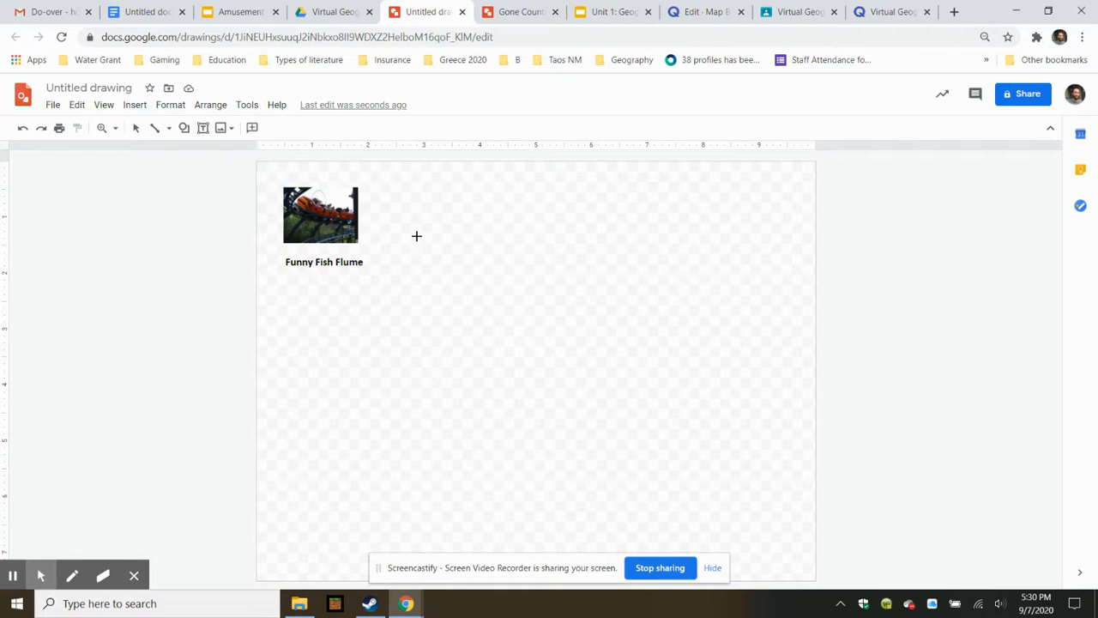
{"action": "left_click_drag", "start_coordinate": [361, 227], "coordinate": [377, 246]}
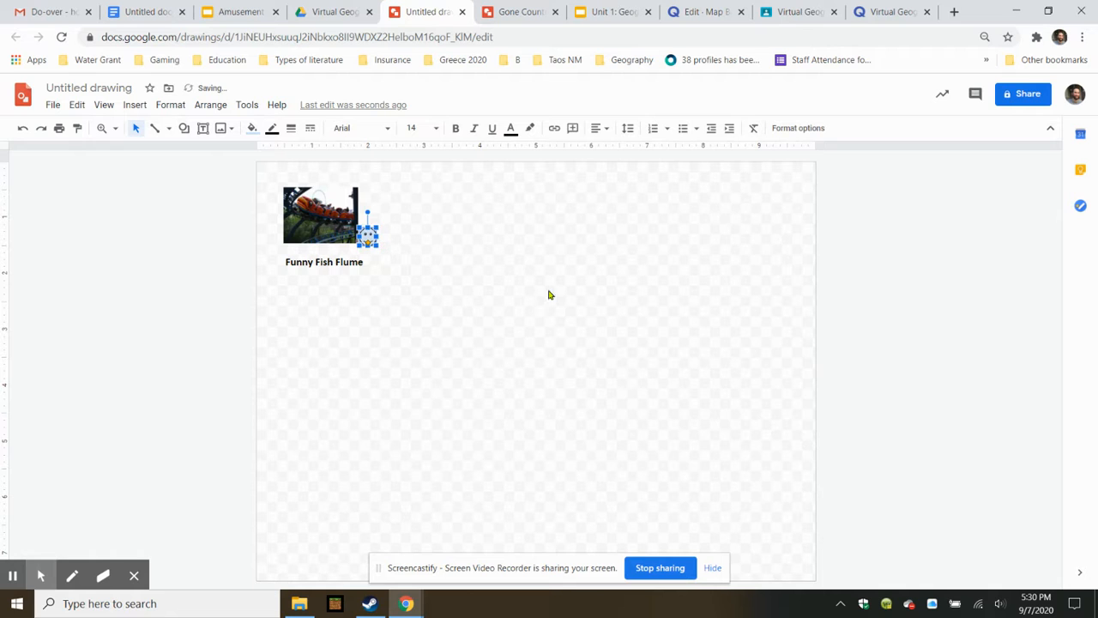
{"action": "left_click", "coordinate": [407, 261]}
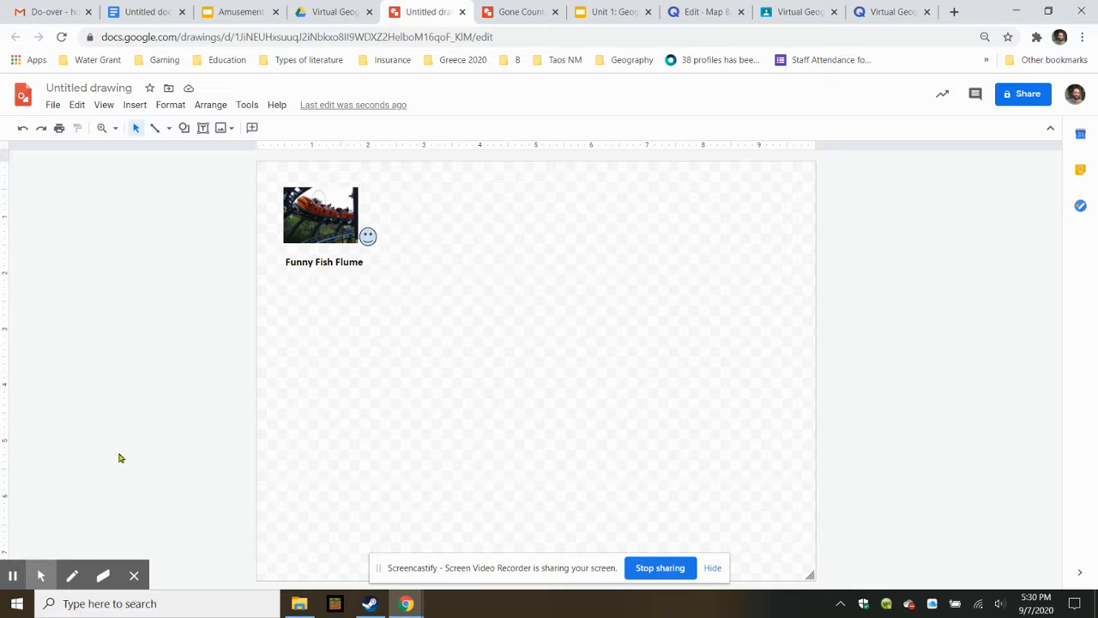
- Draw a text box about 2.7 by 3 inches in the canvas's lower-right corner, checking the Gone Country key and the outline criteria
{"action": "left_click", "coordinate": [202, 128]}
{"action": "left_click_drag", "start_coordinate": [661, 411], "coordinate": [810, 577]}
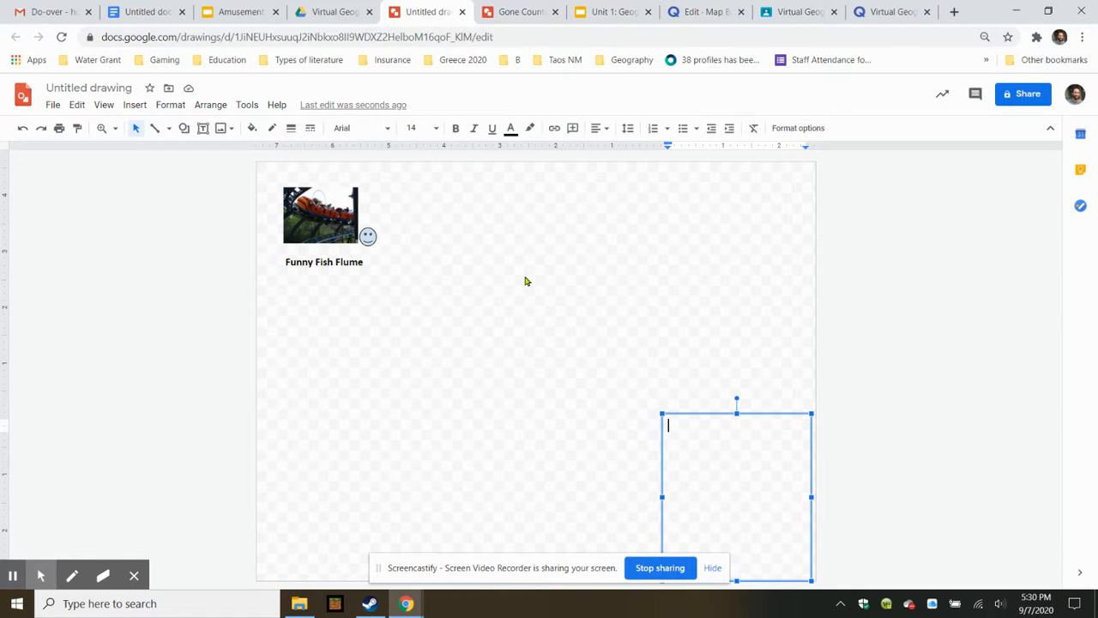
{"action": "left_click", "coordinate": [525, 9]}
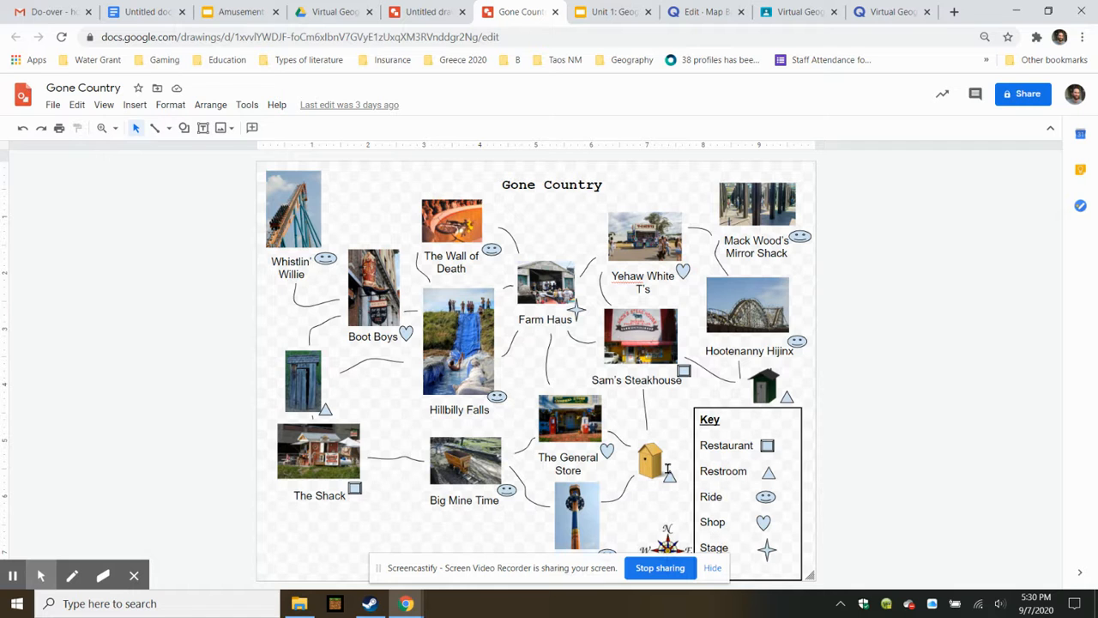
{"action": "left_click", "coordinate": [425, 11]}
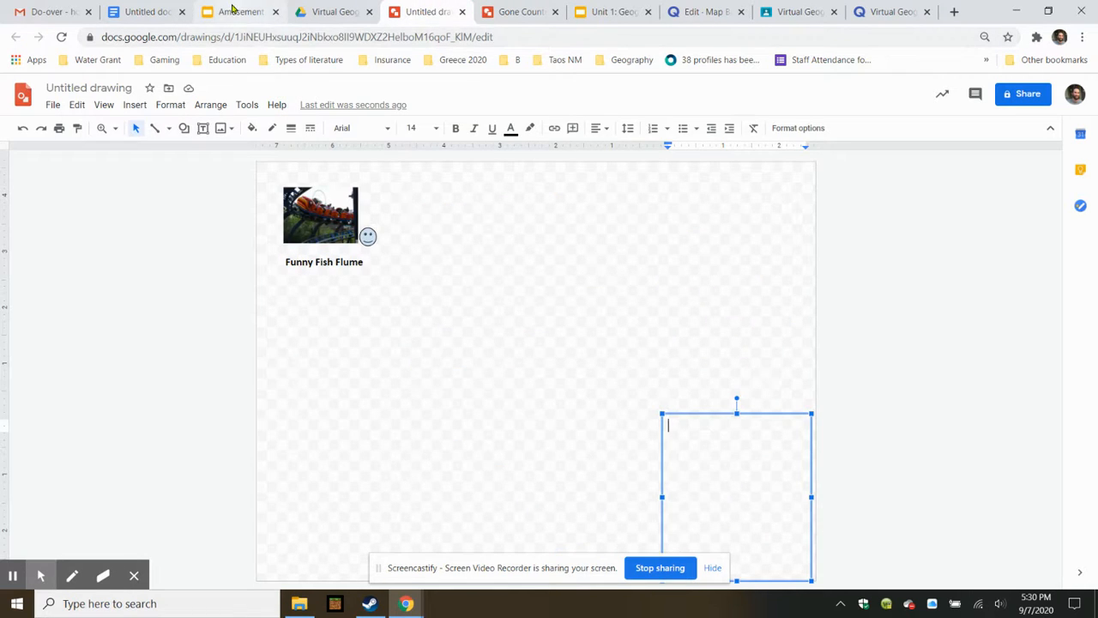
{"action": "left_click", "coordinate": [231, 10]}
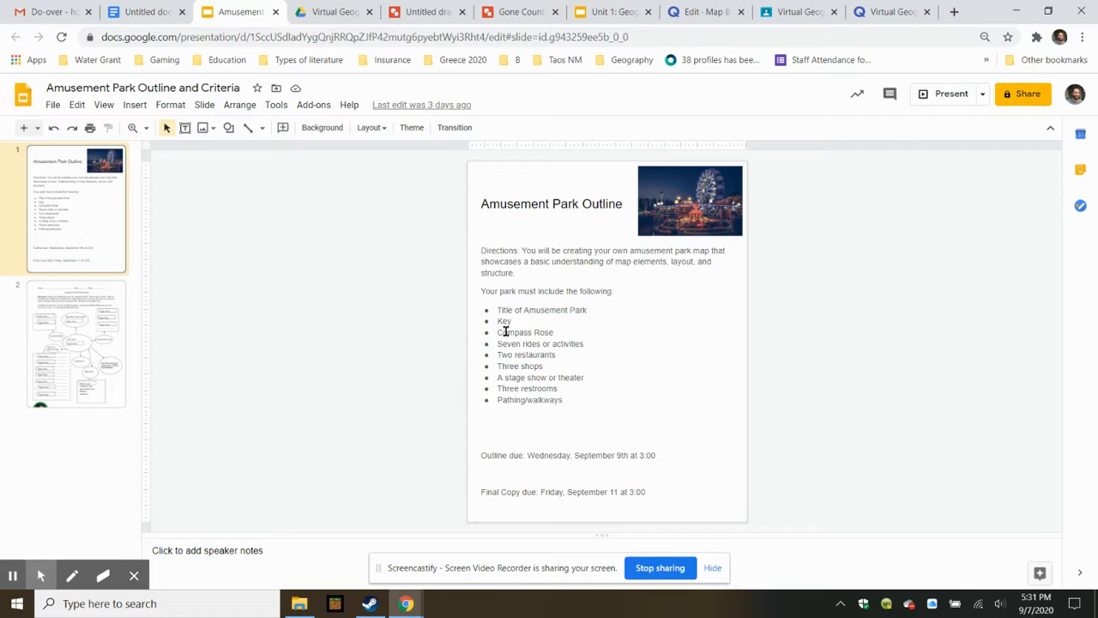
{"action": "left_click", "coordinate": [433, 9]}
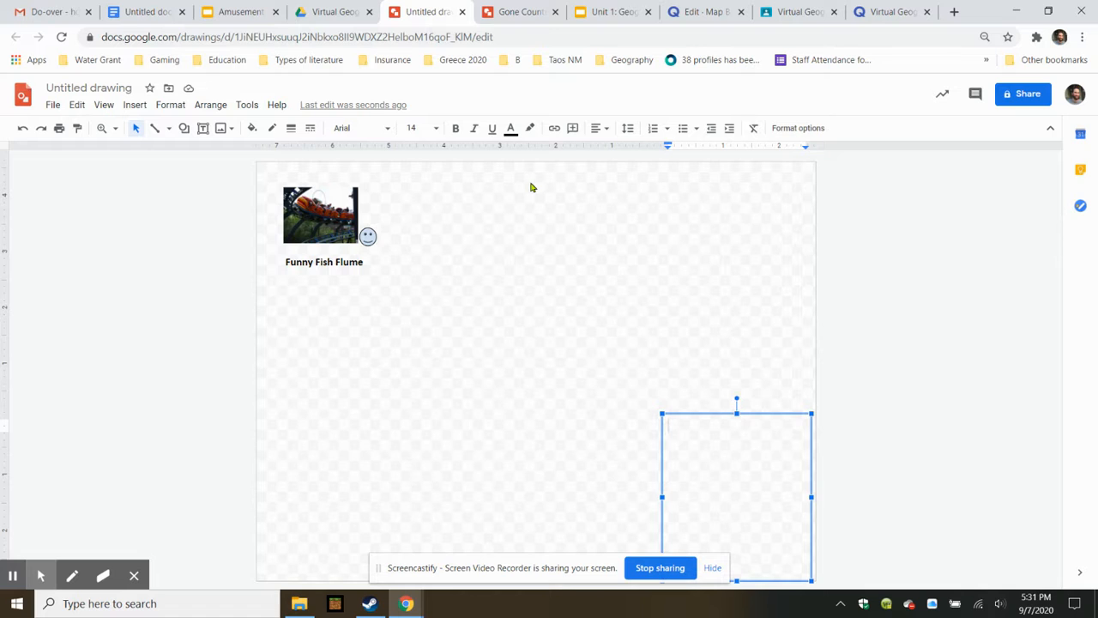
- Enter the key entries Restroom, Ride, Stage and Shop in the text box, with a blank line between them
{"action": "type", "text": "Restroom"}
{"action": "key", "text": "Return"}
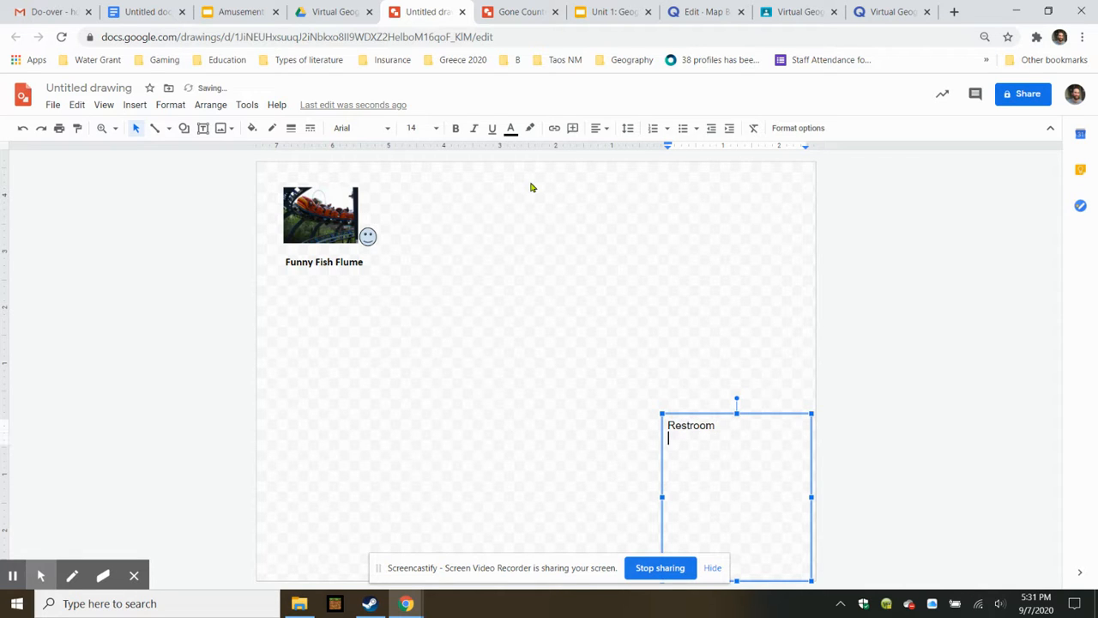
{"action": "key", "text": "Return"}
{"action": "type", "text": "Ride"}
{"action": "key", "text": "Return"}
{"action": "type", "text": "Sta"}
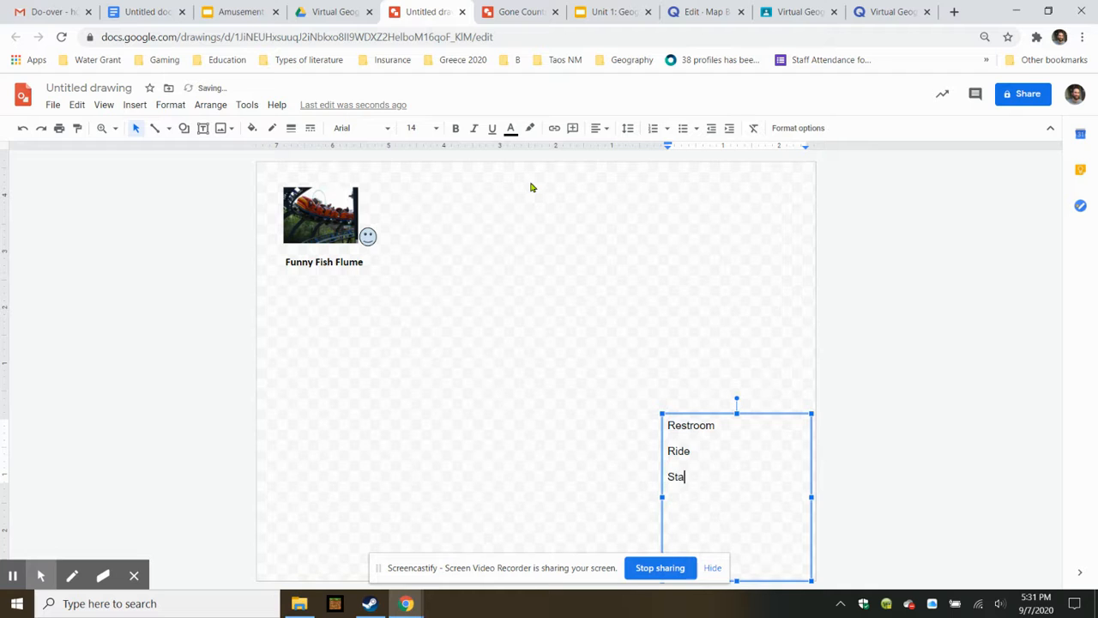
{"action": "type", "text": "ge"}
{"action": "key", "text": "Return"}
{"action": "type", "text": "Shop"}
{"action": "key", "text": "Return"}
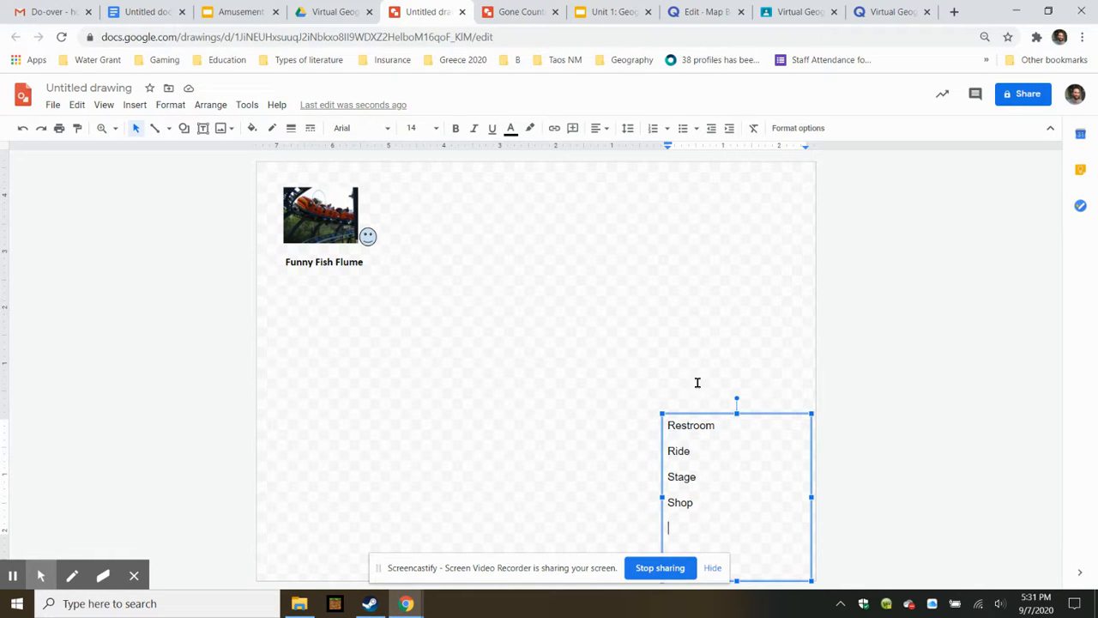
- Check the key on the Gone Country example map and add Restaurant as the last entry of the new key
{"action": "left_click", "coordinate": [523, 10]}
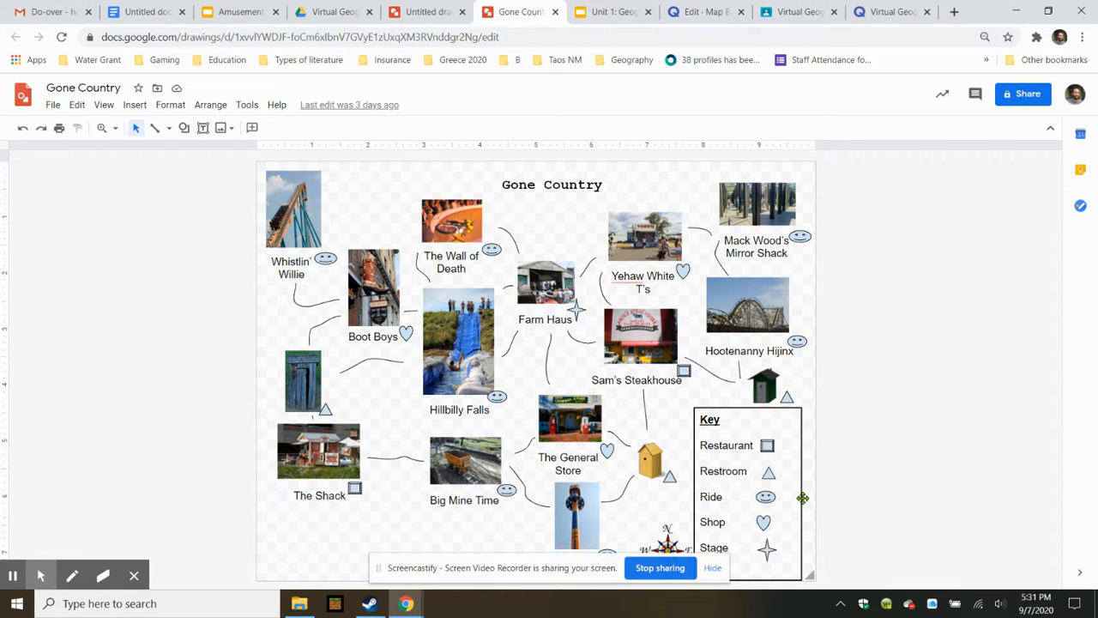
{"action": "left_click", "coordinate": [711, 569]}
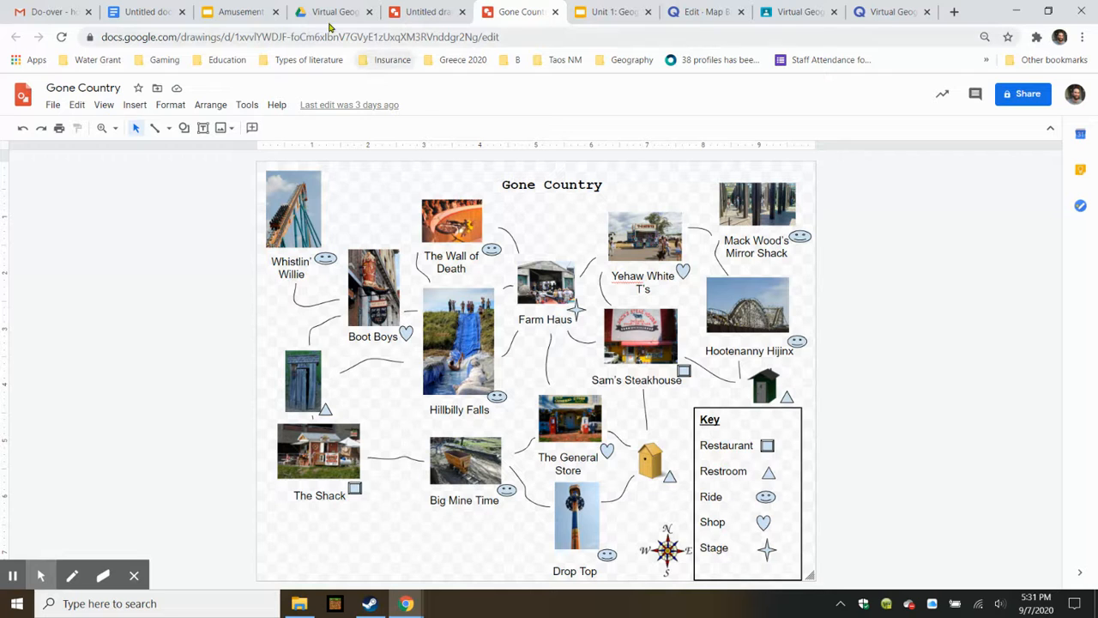
{"action": "left_click", "coordinate": [425, 10]}
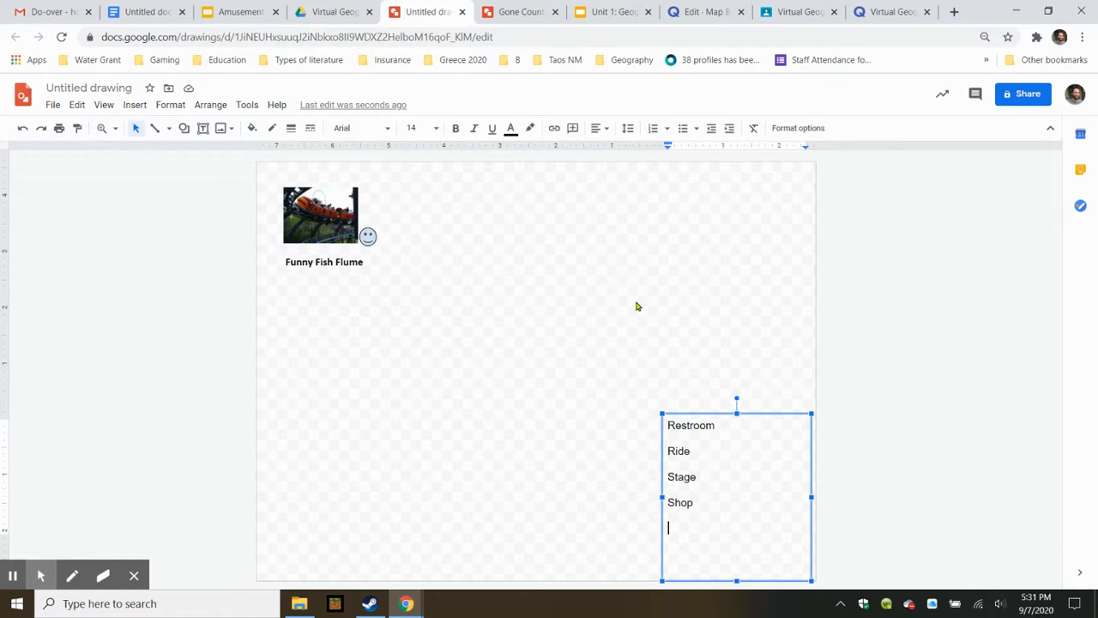
{"action": "type", "text": "Restaurant"}
- Draw a small circle-with-cross flowchart shape, about 0.35 inches wide, beside Restroom in the key
{"action": "left_click", "coordinate": [730, 427]}
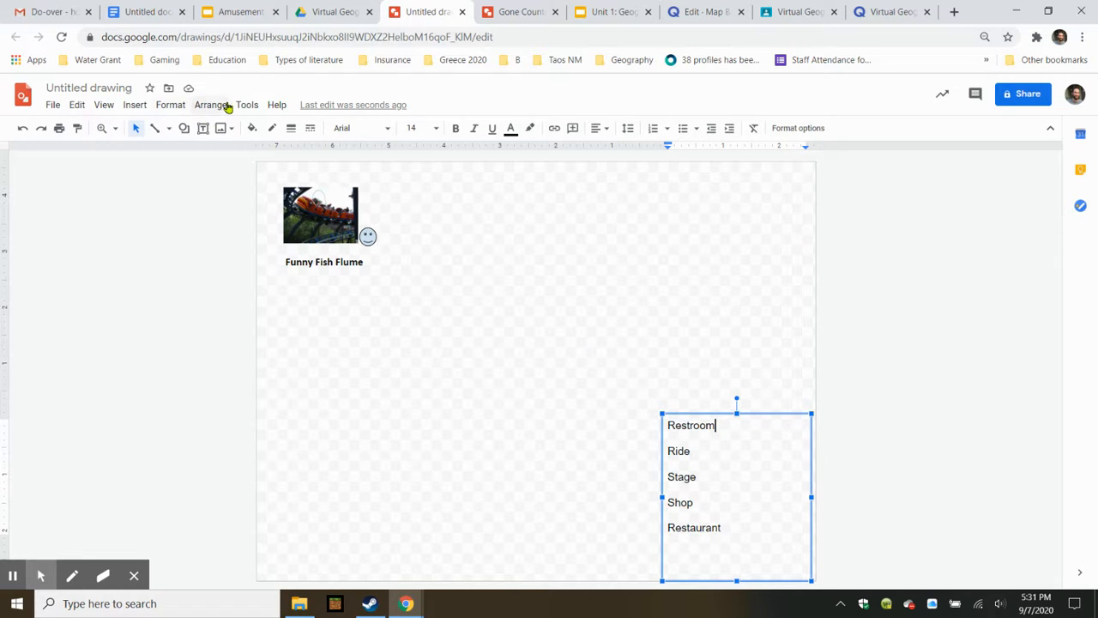
{"action": "left_click", "coordinate": [142, 105]}
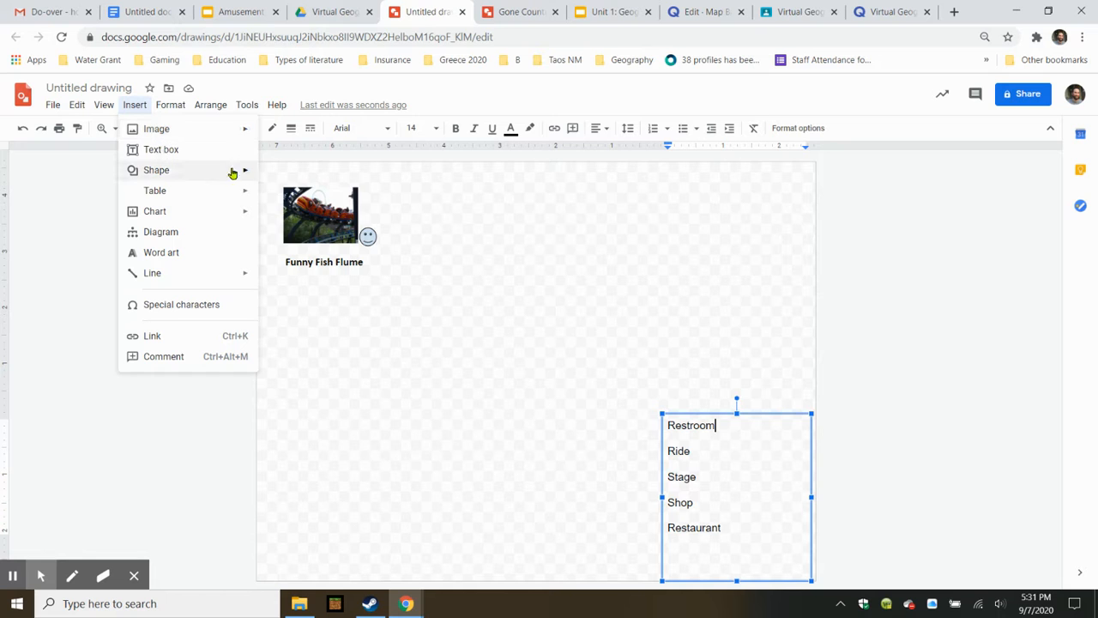
{"action": "mouse_move", "coordinate": [235, 172]}
{"action": "mouse_move", "coordinate": [325, 181]}
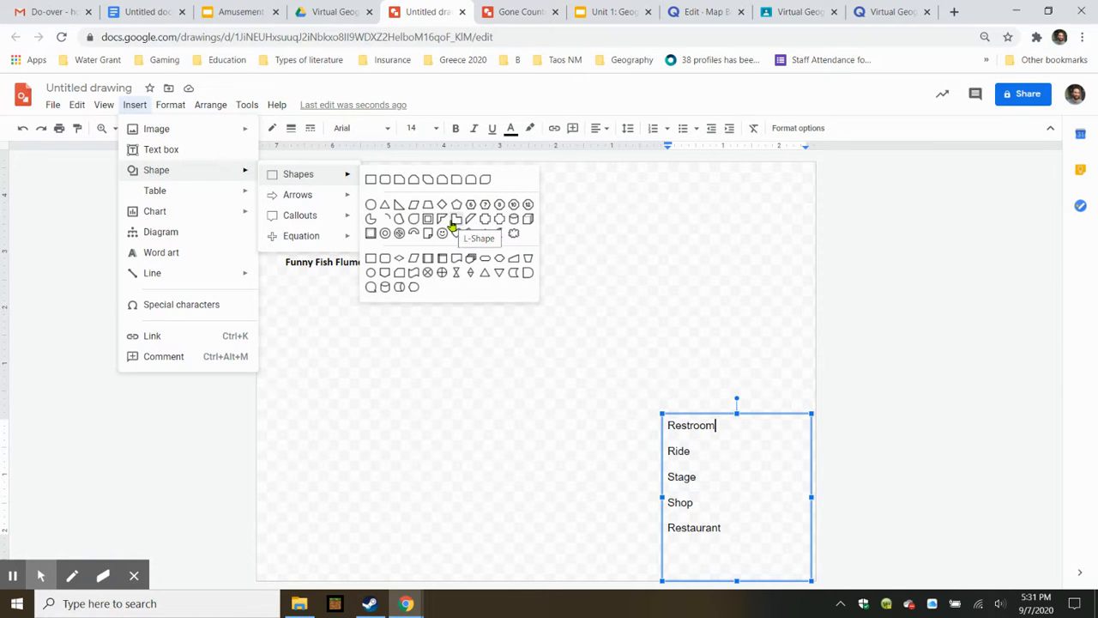
{"action": "left_click", "coordinate": [441, 272]}
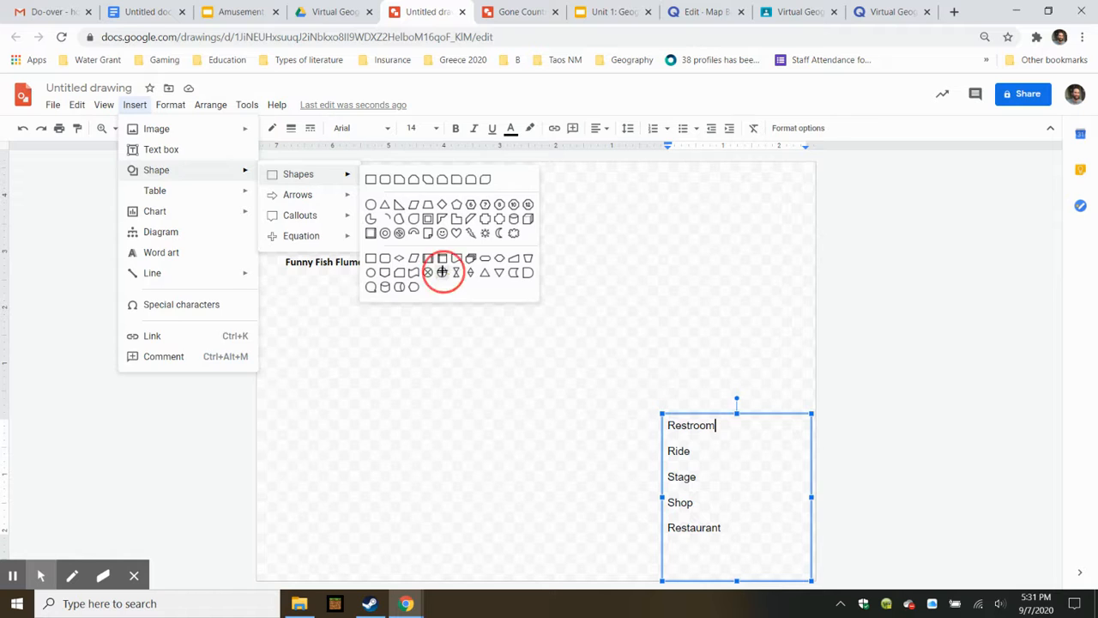
{"action": "left_click_drag", "start_coordinate": [760, 418], "coordinate": [780, 437]}
- Draw a small four-way arrow shape, about 0.5 inches wide, beside Stage in the key
{"action": "left_click", "coordinate": [693, 451]}
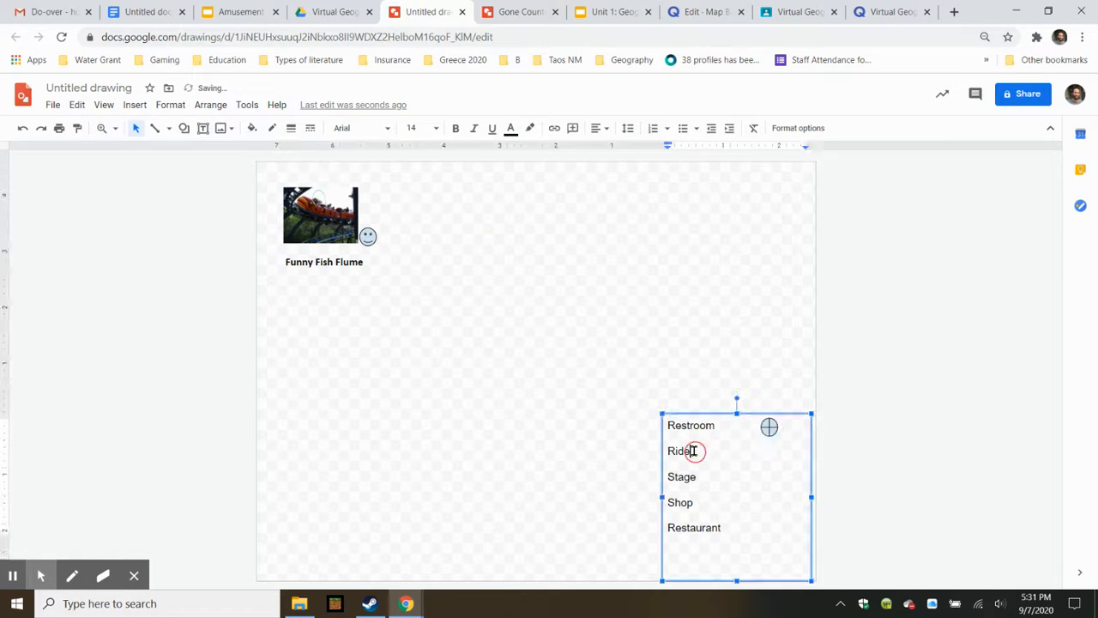
{"action": "left_click", "coordinate": [137, 105]}
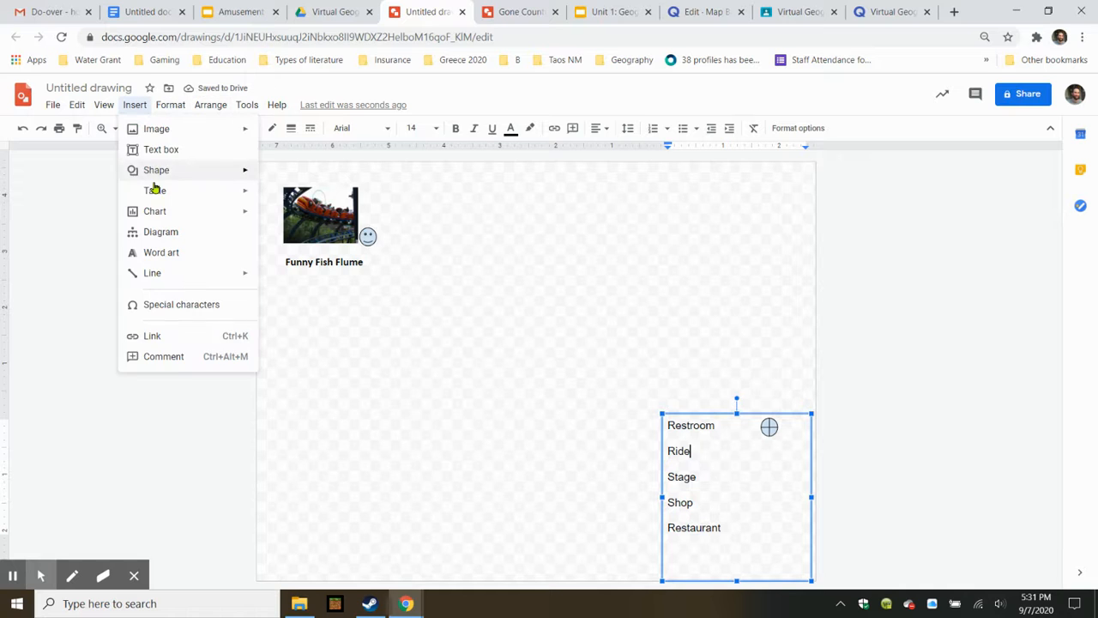
{"action": "mouse_move", "coordinate": [210, 174]}
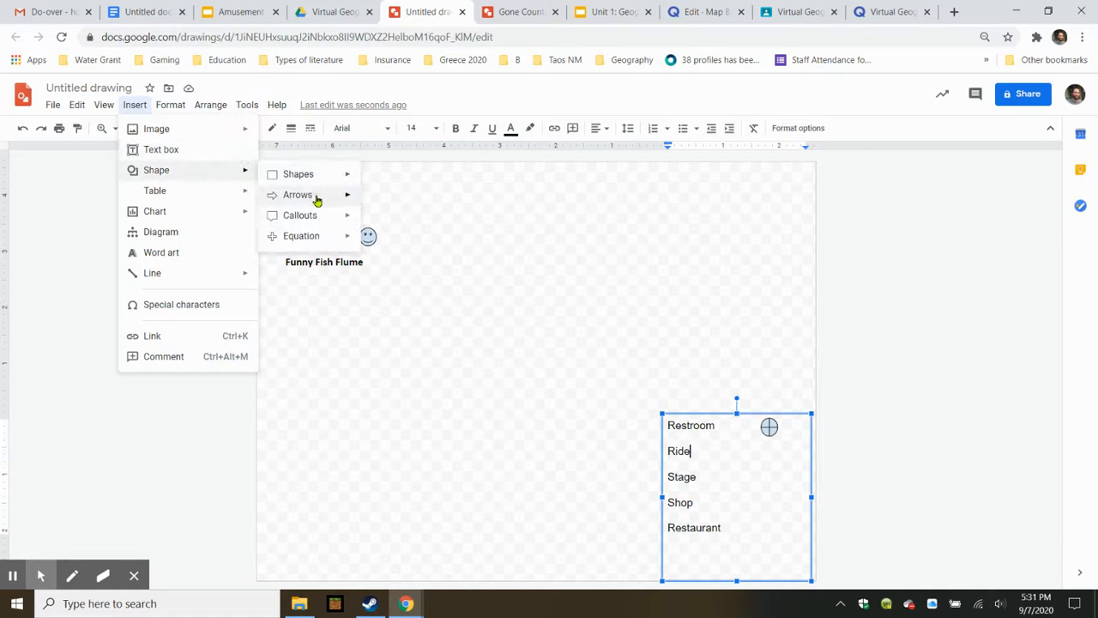
{"action": "mouse_move", "coordinate": [314, 199]}
{"action": "left_click", "coordinate": [459, 198]}
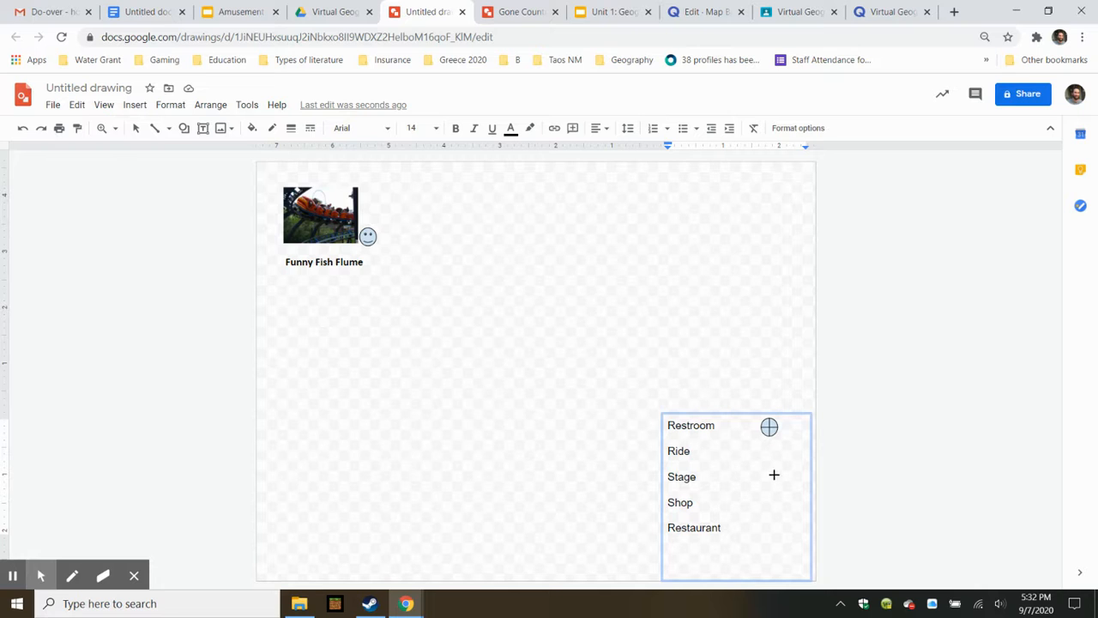
{"action": "left_click_drag", "start_coordinate": [762, 471], "coordinate": [789, 496]}
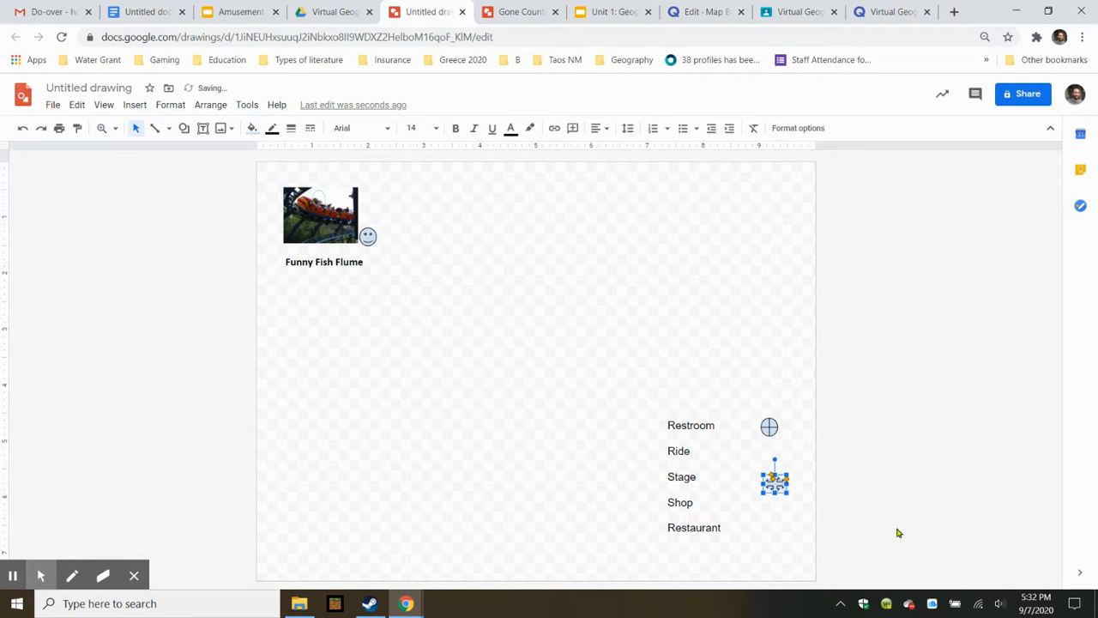
- Draw a small smiley face about 0.5 inches wide beside Ride in the key and shift the Stage arrow in line below it
{"action": "left_click", "coordinate": [136, 106]}
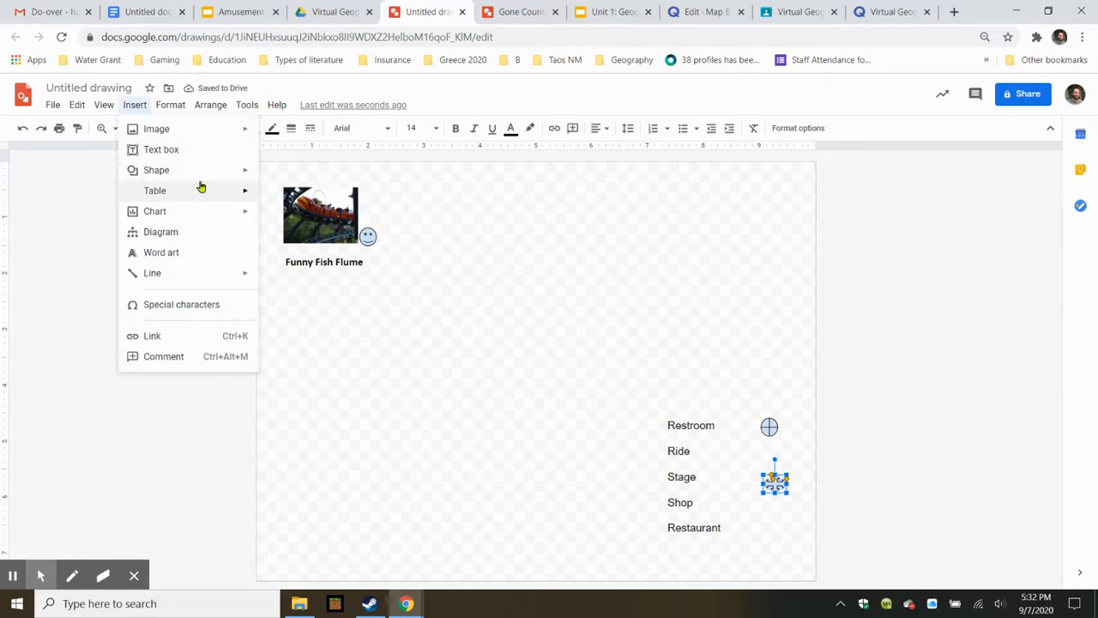
{"action": "mouse_move", "coordinate": [206, 175]}
{"action": "mouse_move", "coordinate": [321, 196]}
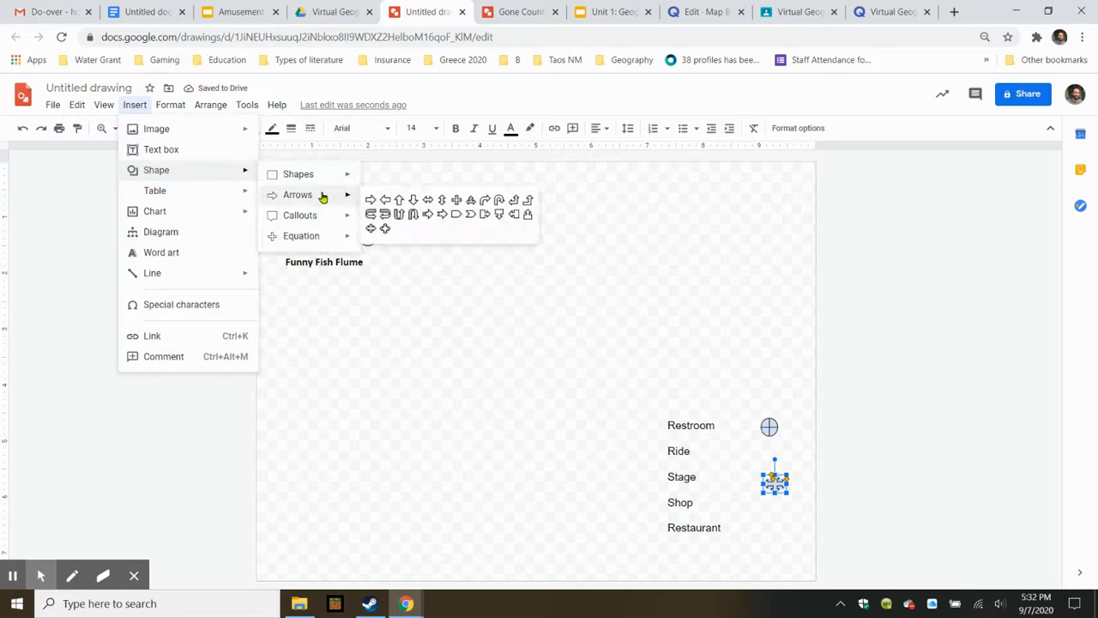
{"action": "mouse_move", "coordinate": [318, 177]}
{"action": "left_click", "coordinate": [439, 233]}
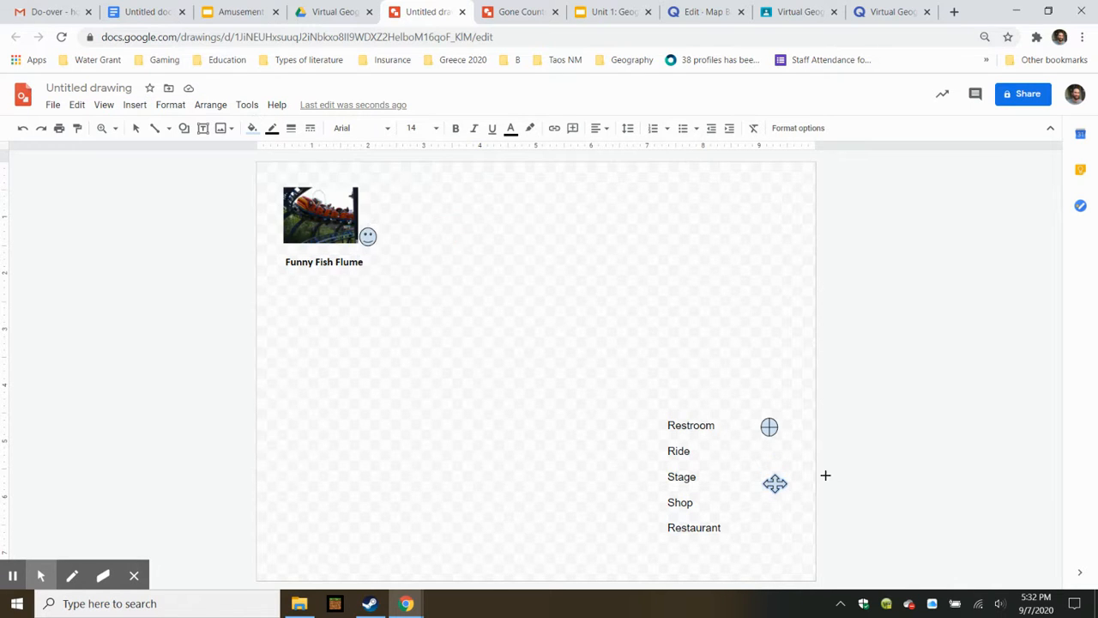
{"action": "mouse_move", "coordinate": [750, 442]}
{"action": "left_mouse_down"}
{"action": "mouse_move", "coordinate": [784, 458]}
{"action": "mouse_move", "coordinate": [765, 477]}
{"action": "left_mouse_up"}
{"action": "left_click", "coordinate": [801, 417]}
{"action": "left_click", "coordinate": [471, 269]}
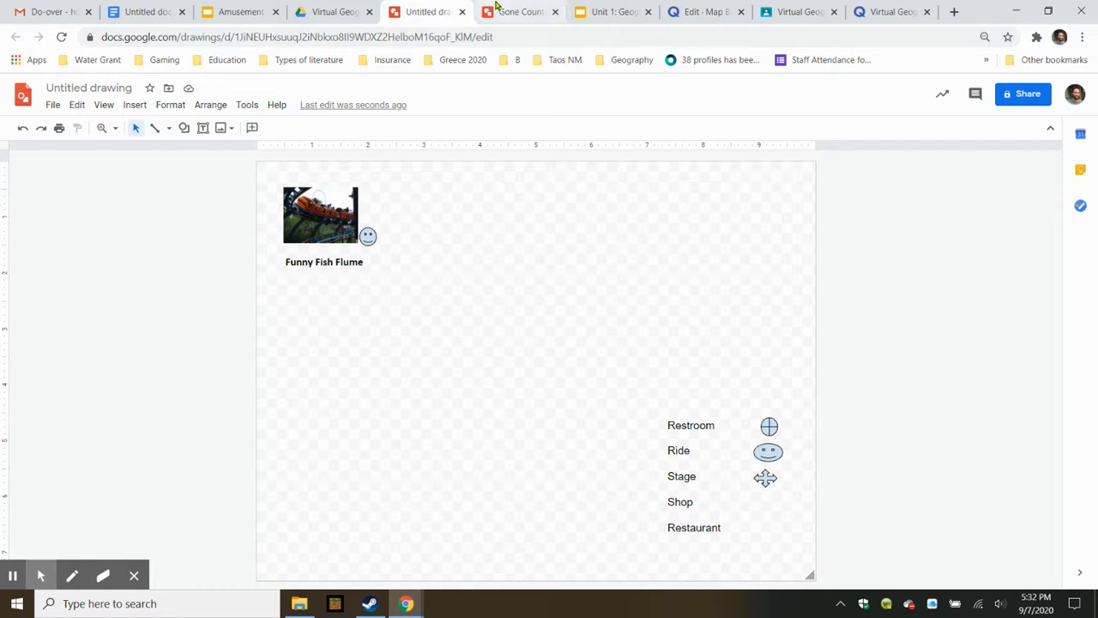
- Review the Gone Country example and both slides of the Amusement Park Outline, looking at the title and pathing/walkways requirements
{"action": "left_click", "coordinate": [496, 7]}
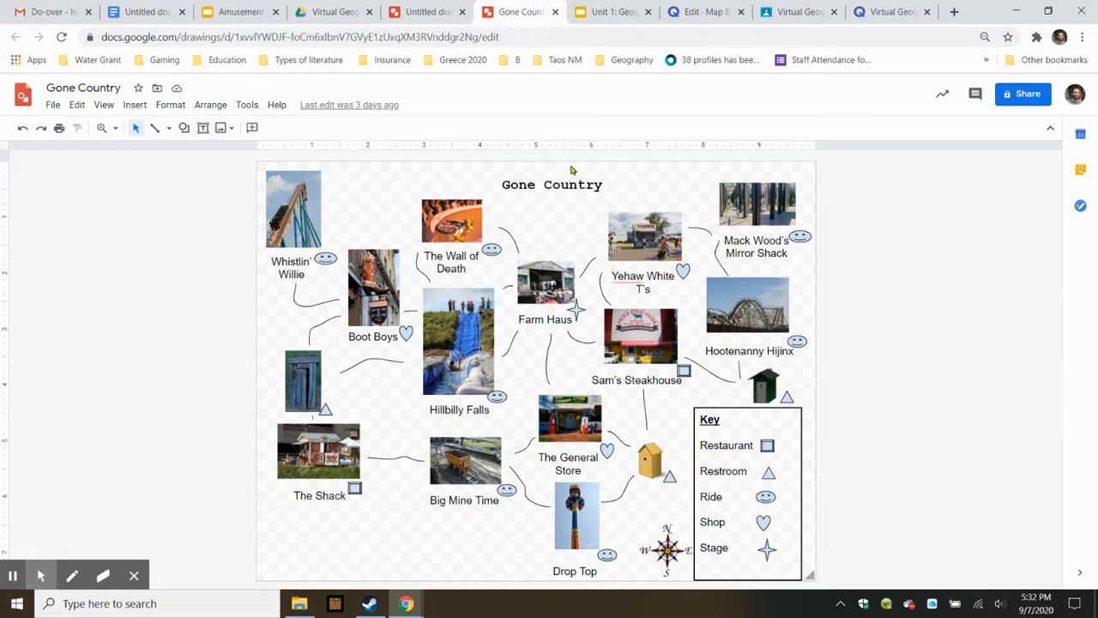
{"action": "left_click", "coordinate": [235, 10]}
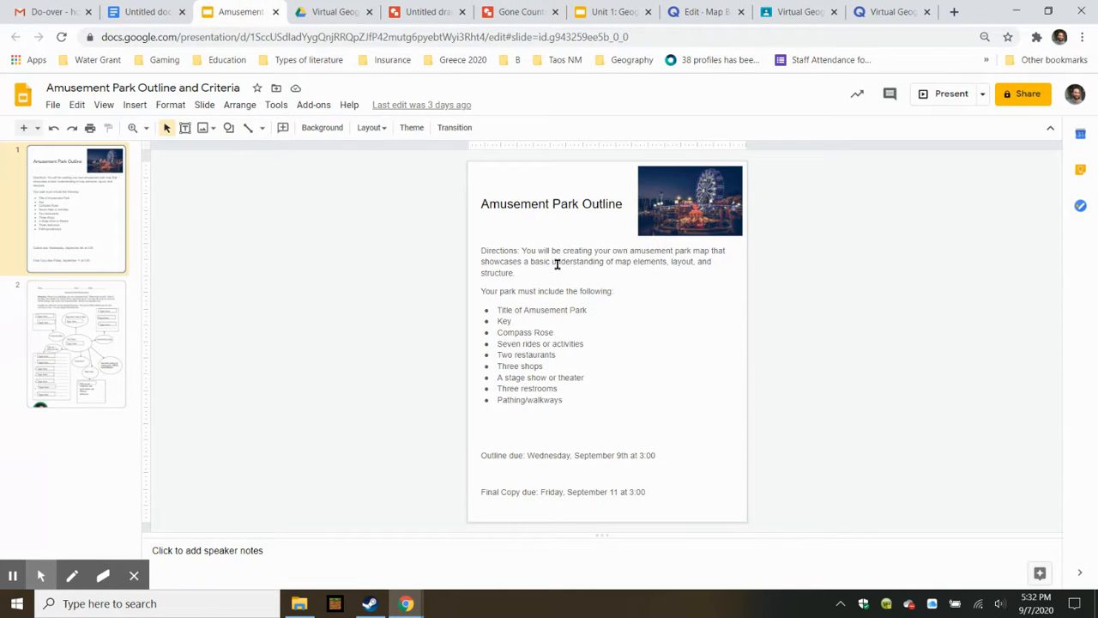
{"action": "left_click", "coordinate": [116, 324]}
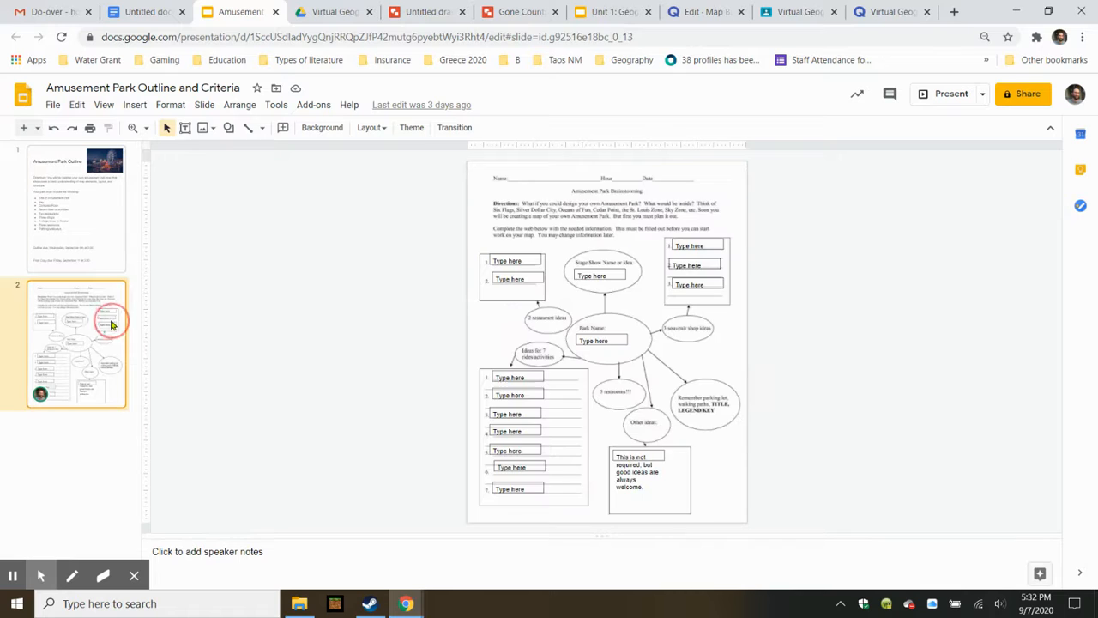
{"action": "left_click", "coordinate": [95, 234]}
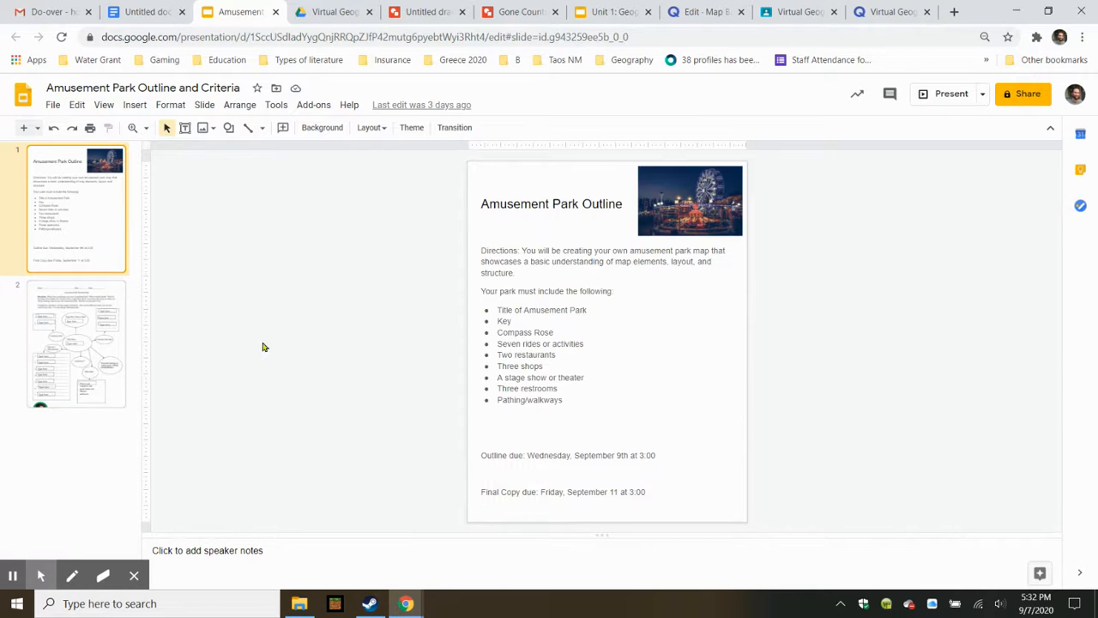
{"action": "triple_click", "coordinate": [562, 402]}
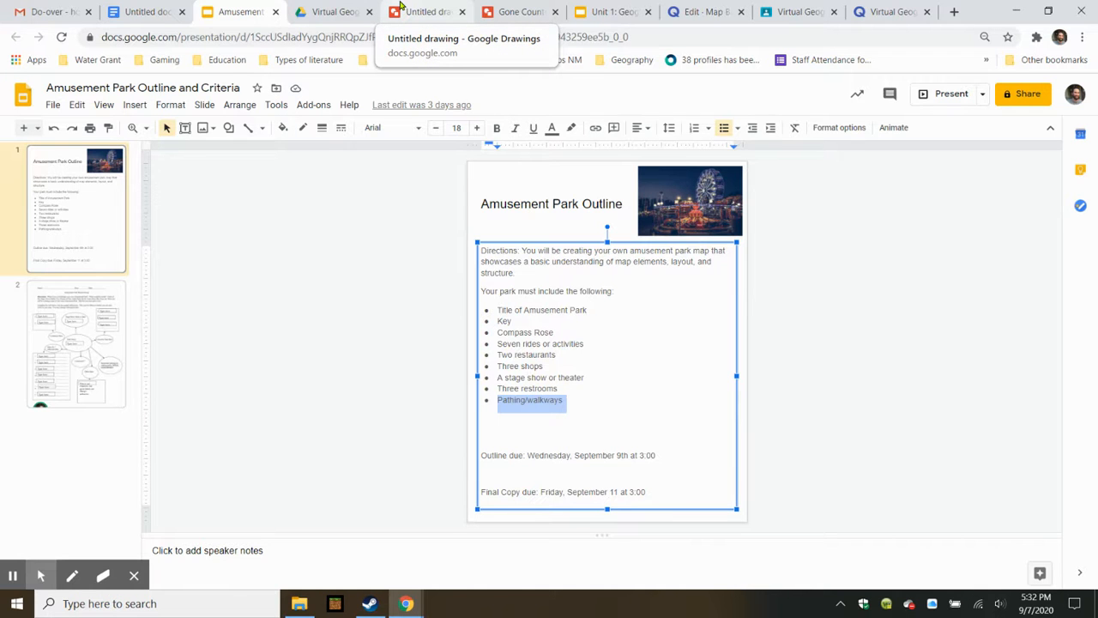
{"action": "left_click", "coordinate": [400, 8]}
{"action": "left_click", "coordinate": [487, 10]}
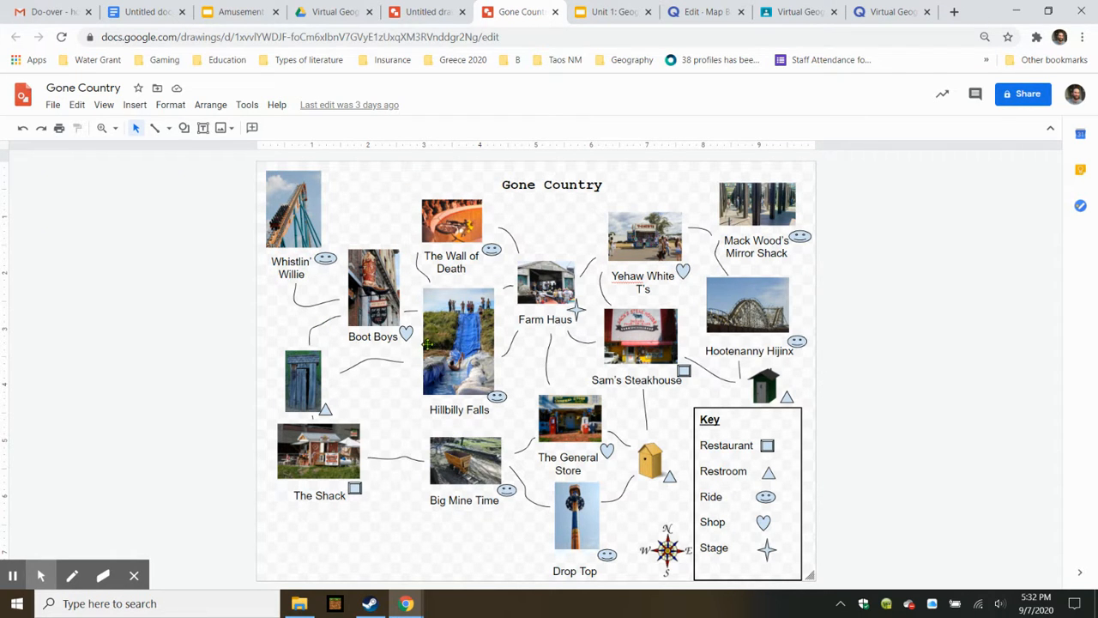
{"action": "left_click", "coordinate": [413, 8]}
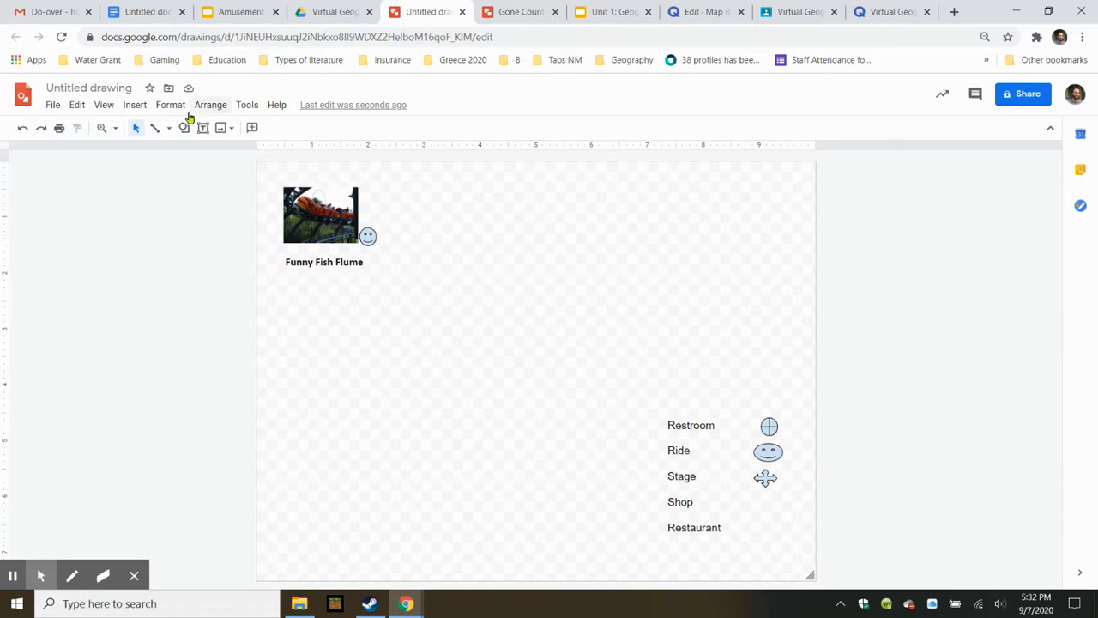
- Scribble two S-shaped walkways, one about 1.8 inches wide beside the roller coaster image and one about 1.6 inches tall below its label
{"action": "left_click", "coordinate": [137, 109]}
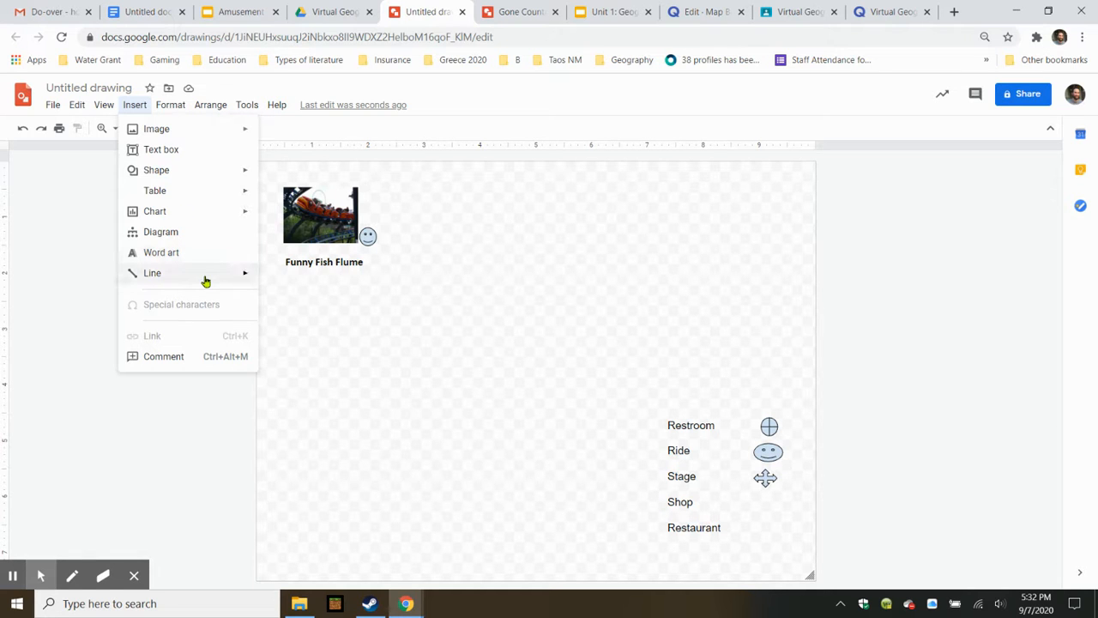
{"action": "mouse_move", "coordinate": [206, 282]}
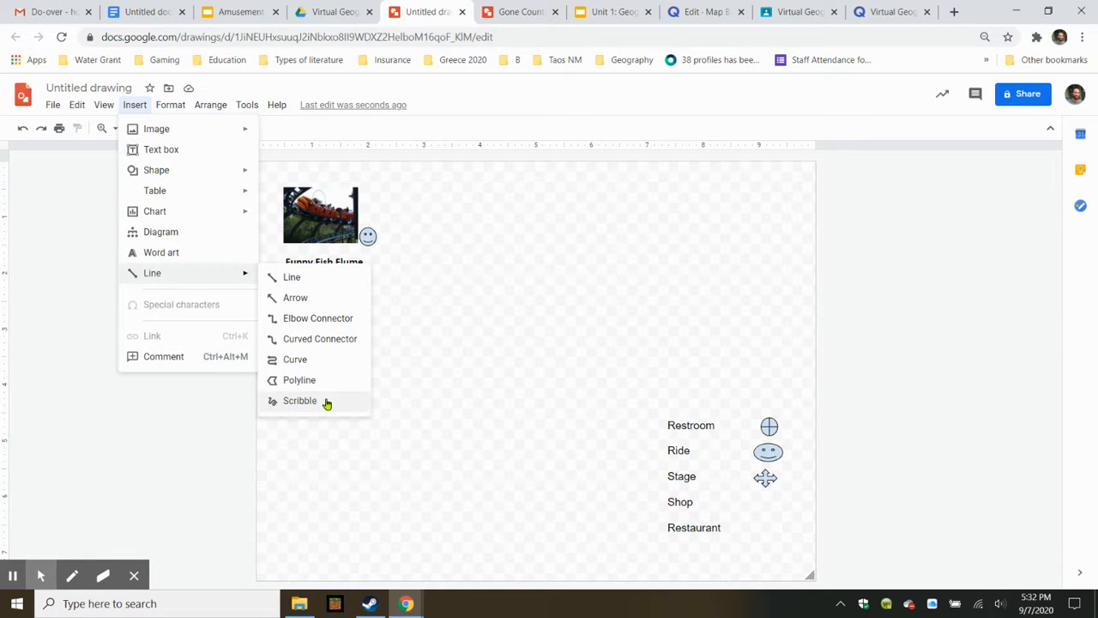
{"action": "left_click", "coordinate": [300, 401]}
{"action": "mouse_move", "coordinate": [370, 210]}
{"action": "left_mouse_down"}
{"action": "mouse_move", "coordinate": [403, 195]}
{"action": "mouse_move", "coordinate": [427, 218]}
{"action": "mouse_move", "coordinate": [426, 235]}
{"action": "mouse_move", "coordinate": [470, 221]}
{"action": "left_mouse_up"}
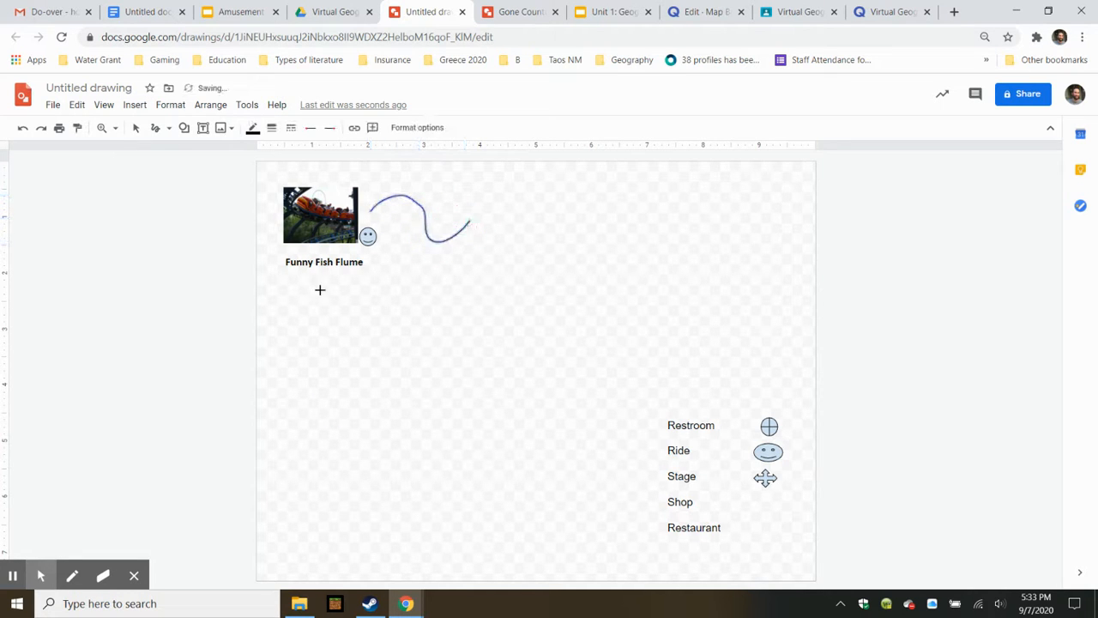
{"action": "mouse_move", "coordinate": [320, 290]}
{"action": "left_mouse_down"}
{"action": "mouse_move", "coordinate": [315, 334]}
{"action": "mouse_move", "coordinate": [333, 379]}
{"action": "left_mouse_up"}
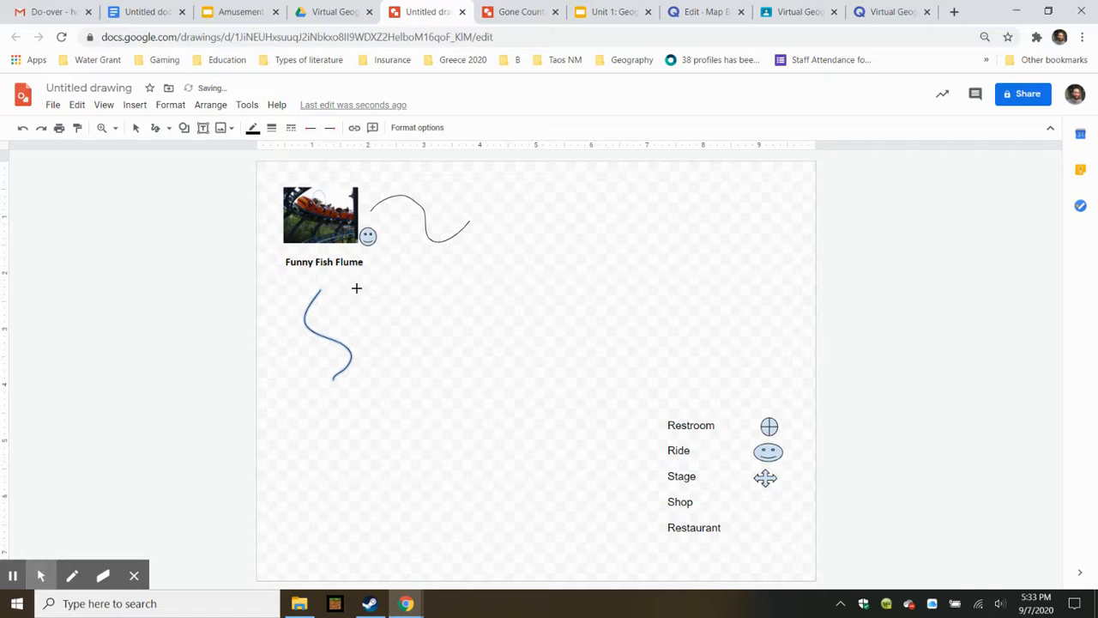
- Scribble a third S-shaped walkway about 1.6 inches wide beside the lower one, and add an empty title text box about 3.6 inches wide atop the page
{"action": "mouse_move", "coordinate": [356, 288]}
{"action": "left_mouse_down"}
{"action": "mouse_move", "coordinate": [403, 293]}
{"action": "mouse_move", "coordinate": [415, 351]}
{"action": "mouse_move", "coordinate": [447, 343]}
{"action": "left_mouse_up"}
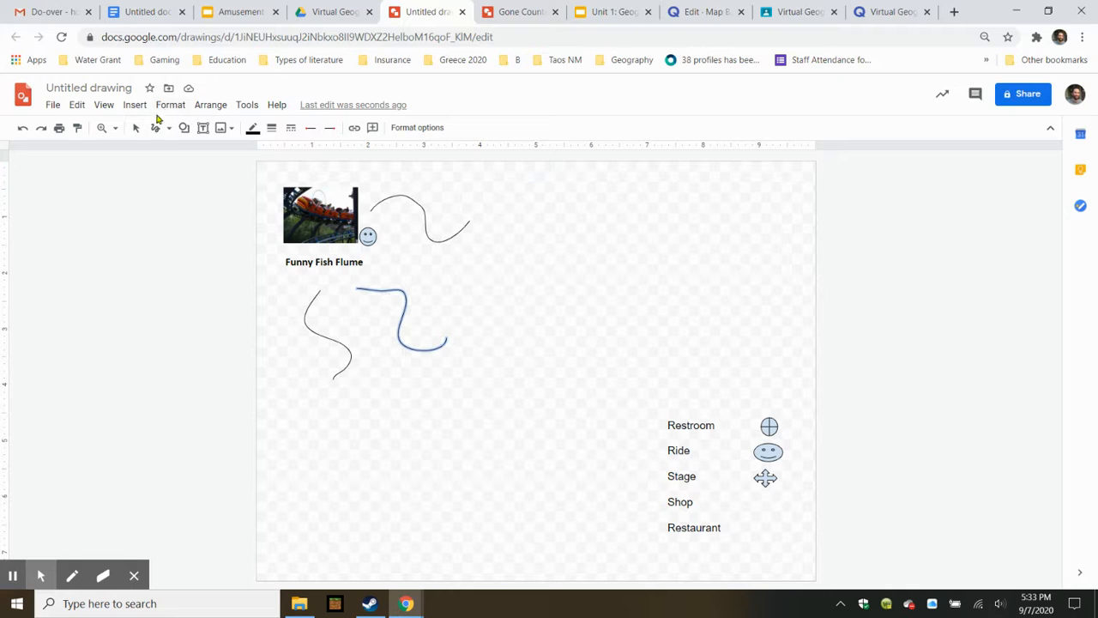
{"action": "left_click", "coordinate": [204, 129]}
{"action": "left_click_drag", "start_coordinate": [490, 177], "coordinate": [685, 206]}
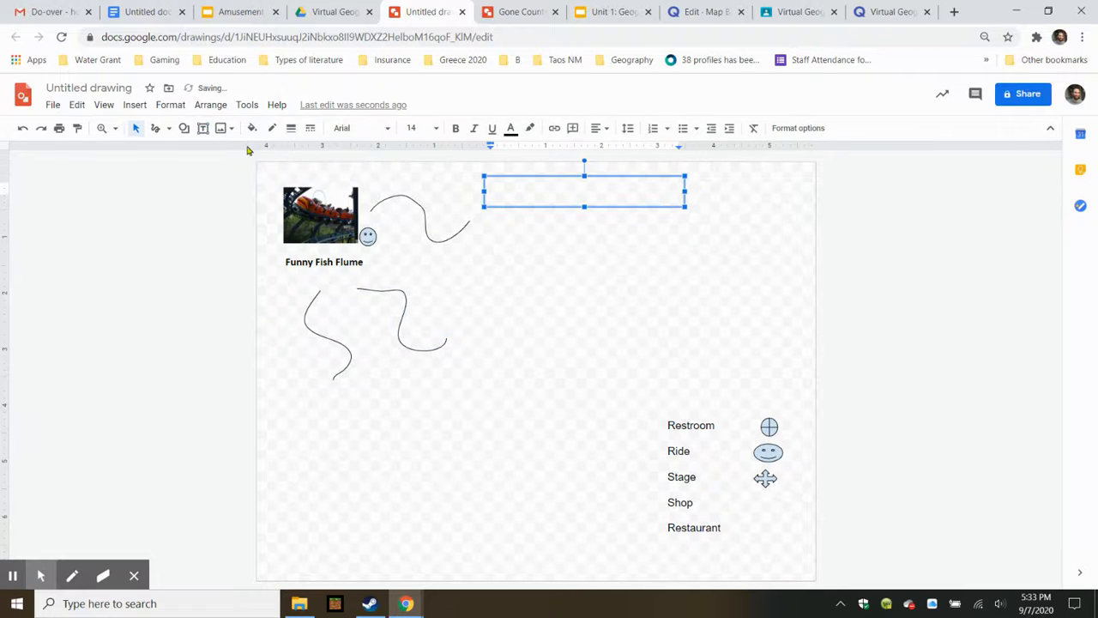
- Examine the available image sources, including web search, and the basic shape and callout galleries for adding map elements
{"action": "left_click", "coordinate": [135, 104]}
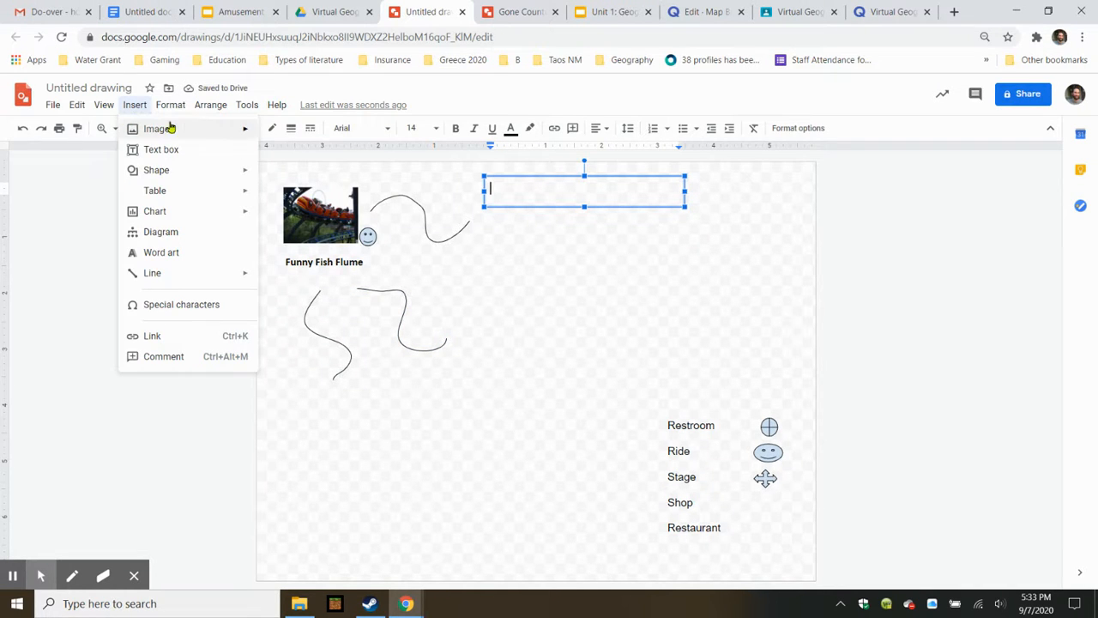
{"action": "mouse_move", "coordinate": [184, 127]}
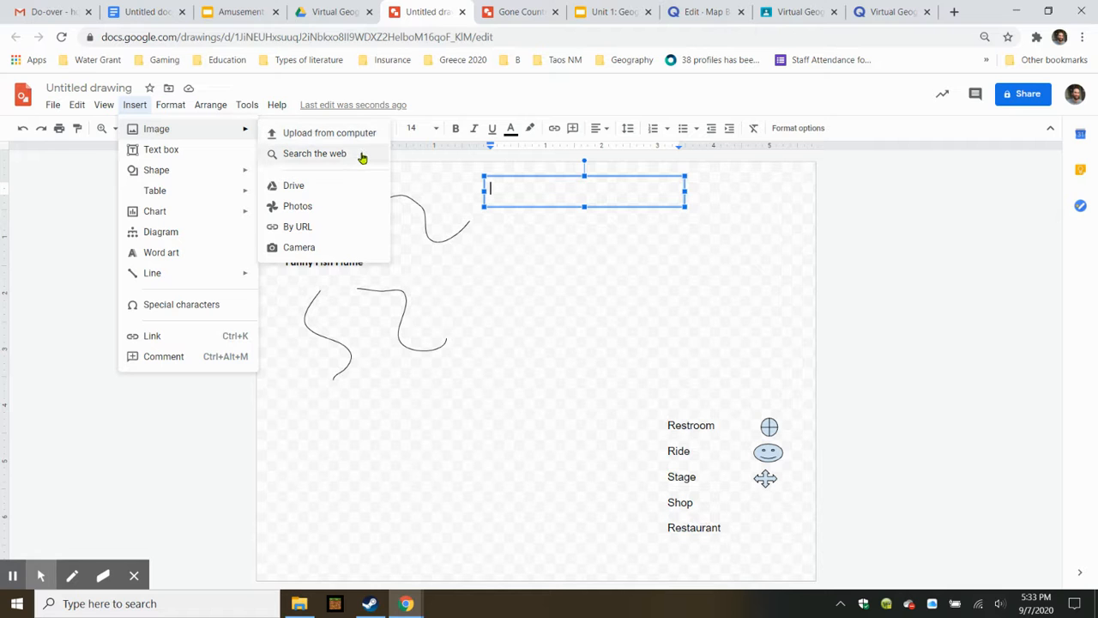
{"action": "left_click", "coordinate": [541, 249]}
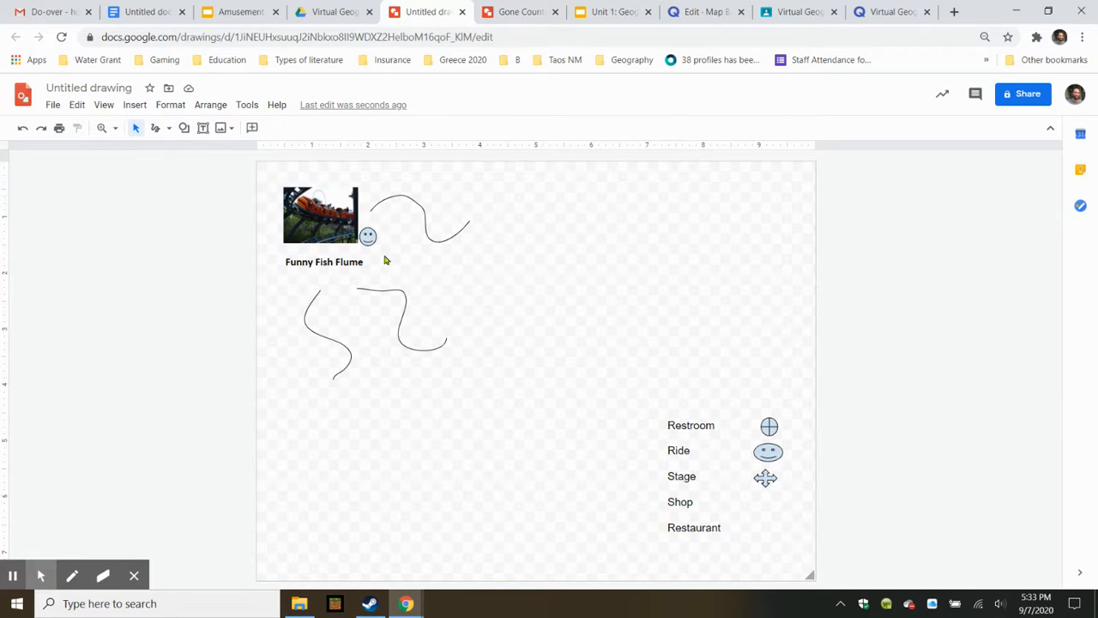
{"action": "left_click", "coordinate": [137, 107]}
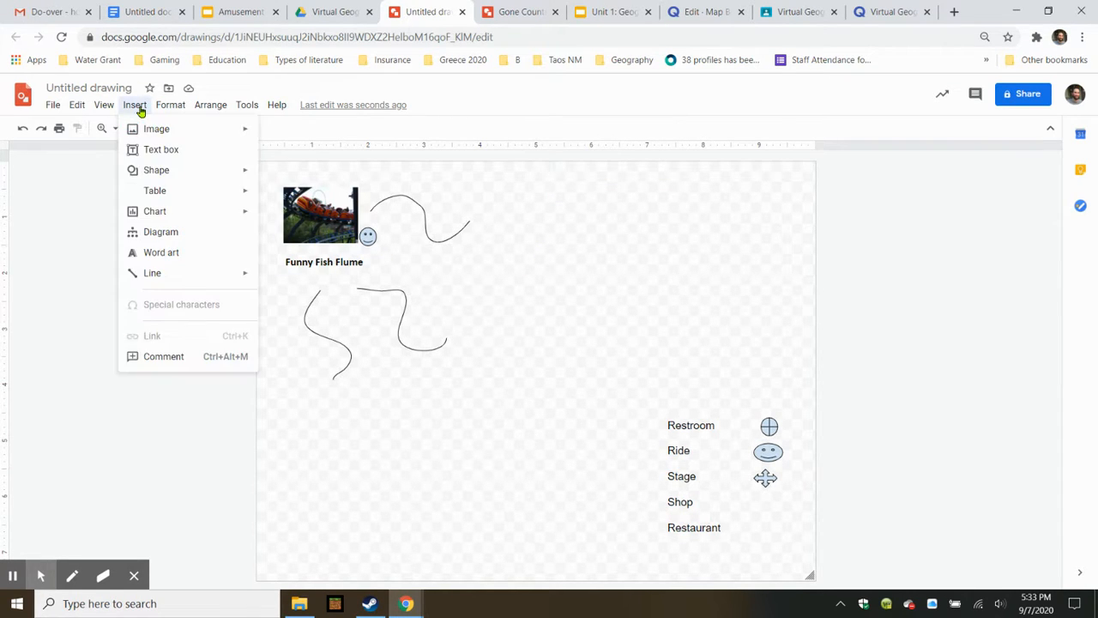
{"action": "mouse_move", "coordinate": [177, 171]}
{"action": "mouse_move", "coordinate": [346, 176]}
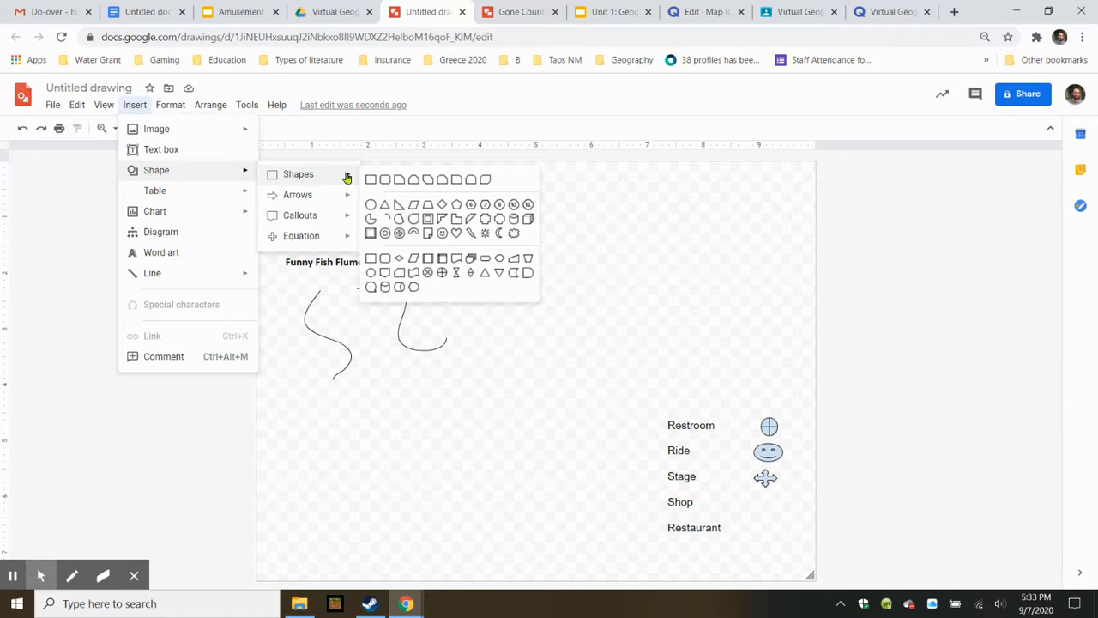
{"action": "mouse_move", "coordinate": [340, 219]}
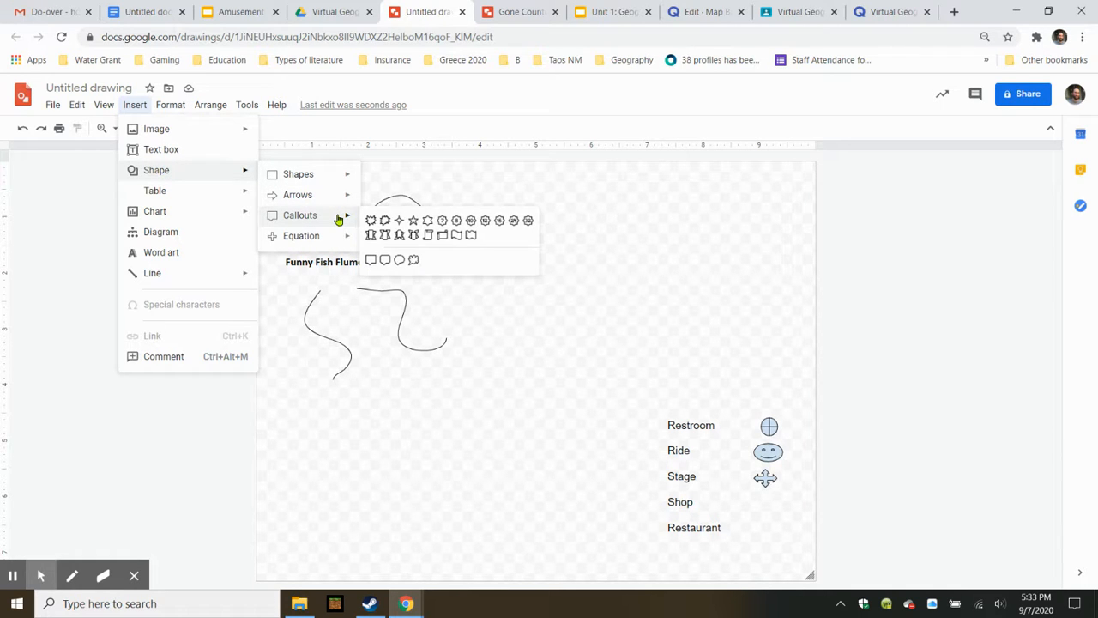
{"action": "left_click", "coordinate": [654, 178]}
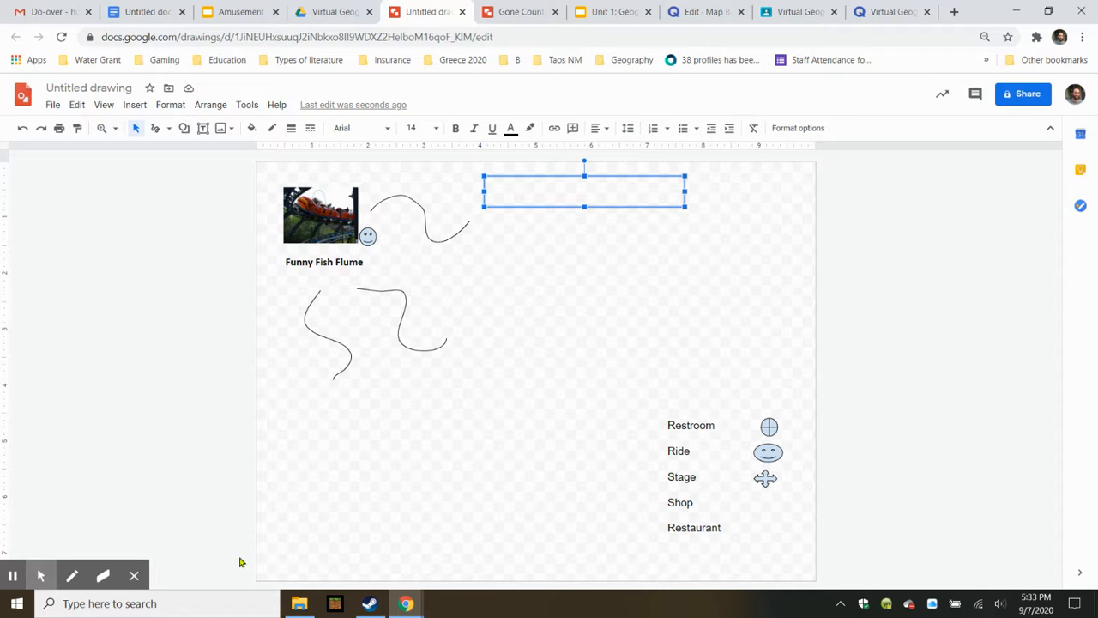
{"action": "left_click", "coordinate": [1036, 39]}
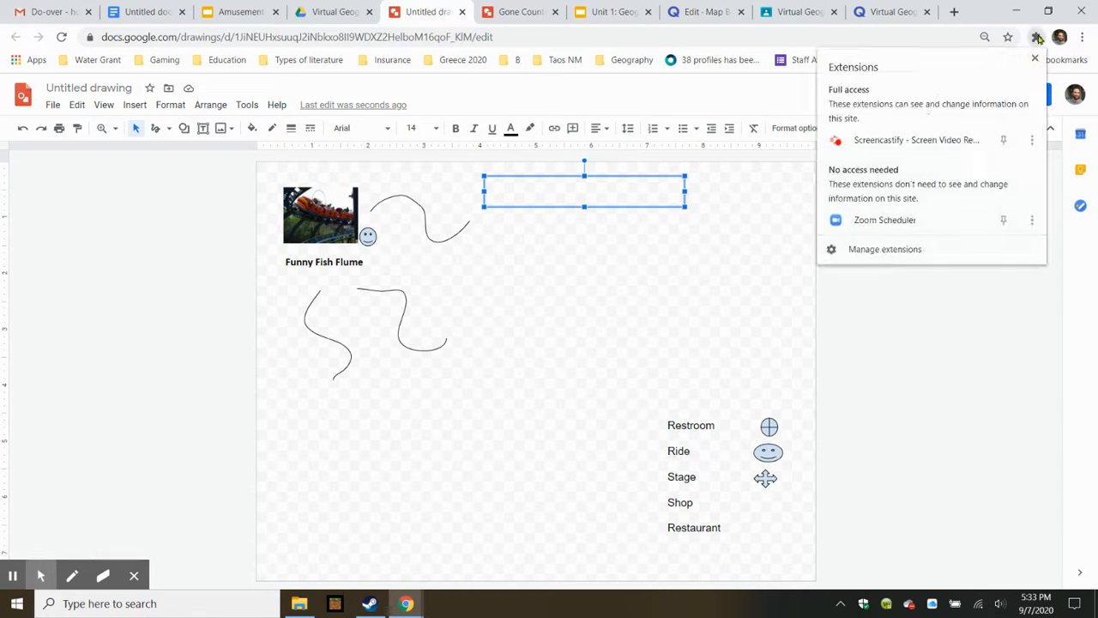
{"action": "left_click", "coordinate": [929, 140]}
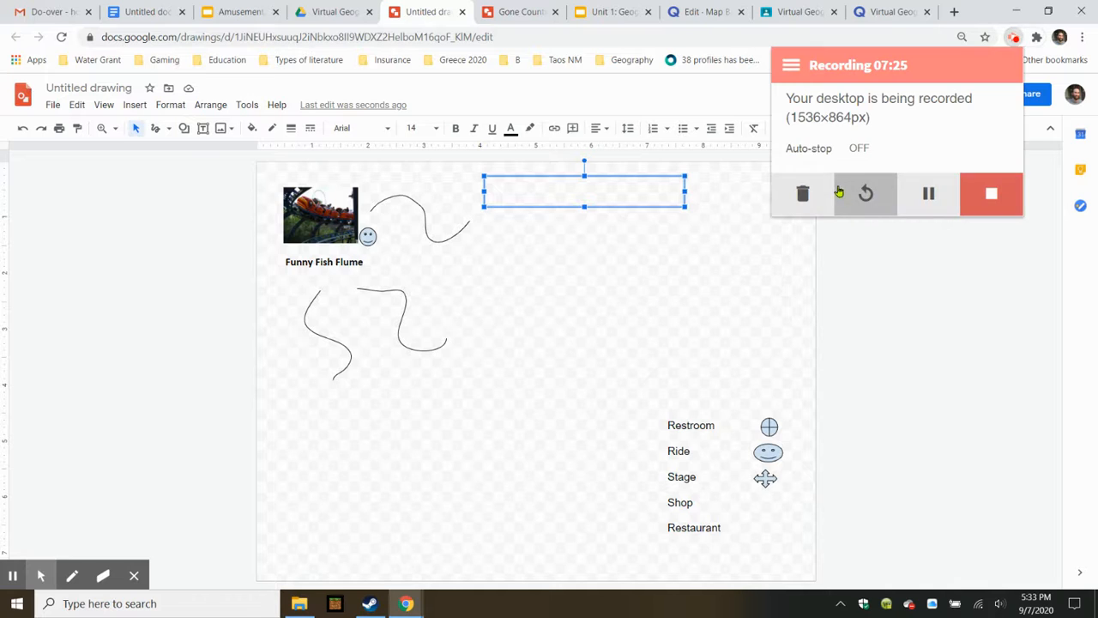